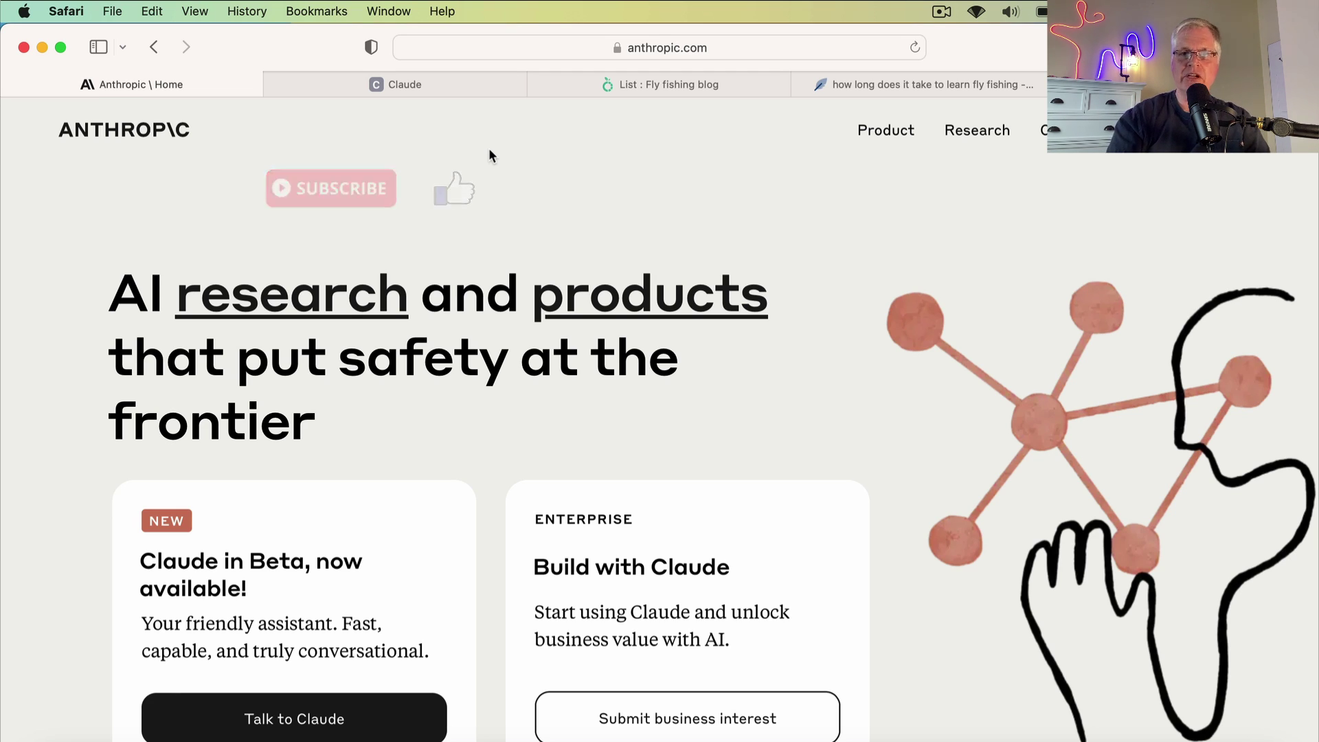
# Review the Fly fishing blog keyword list, then bring up NeuronWriter's analysis for 'how long does it take to learn fly fishing'
pyautogui.click(664, 80)
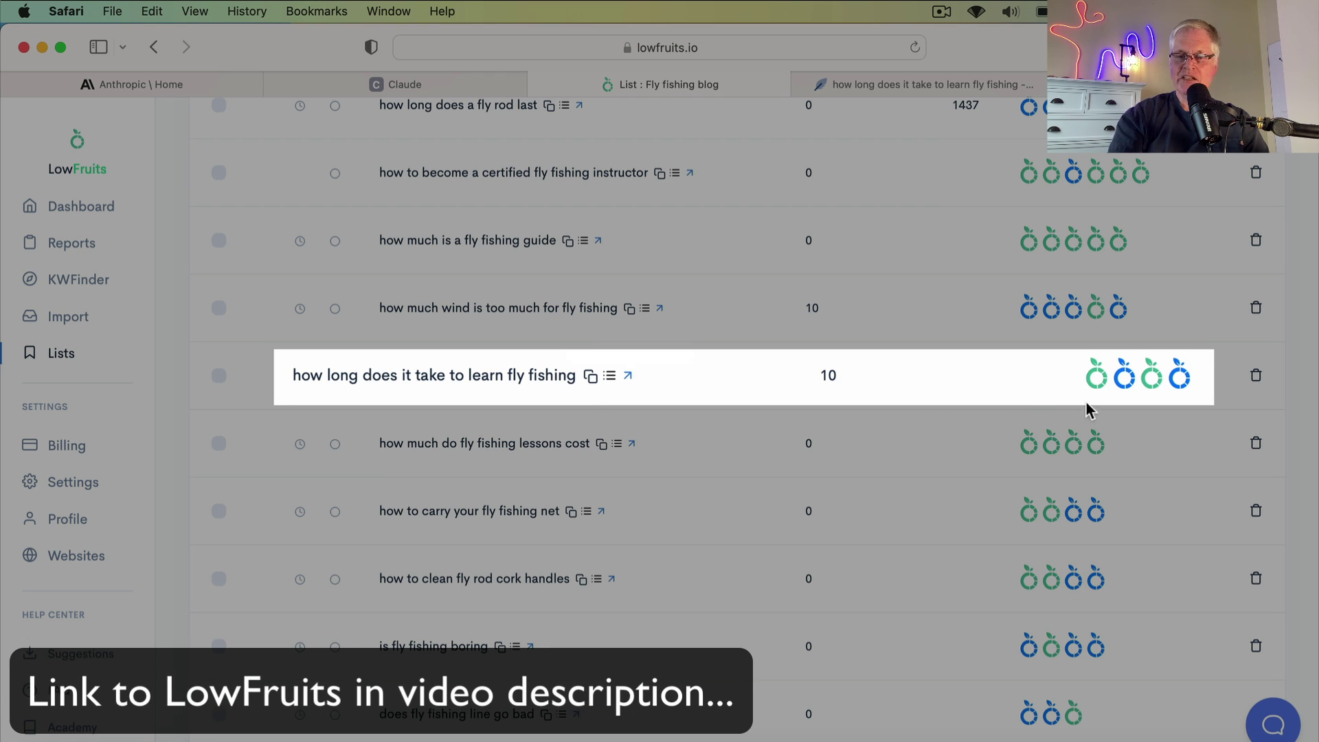
pyautogui.moveTo(1181, 392)
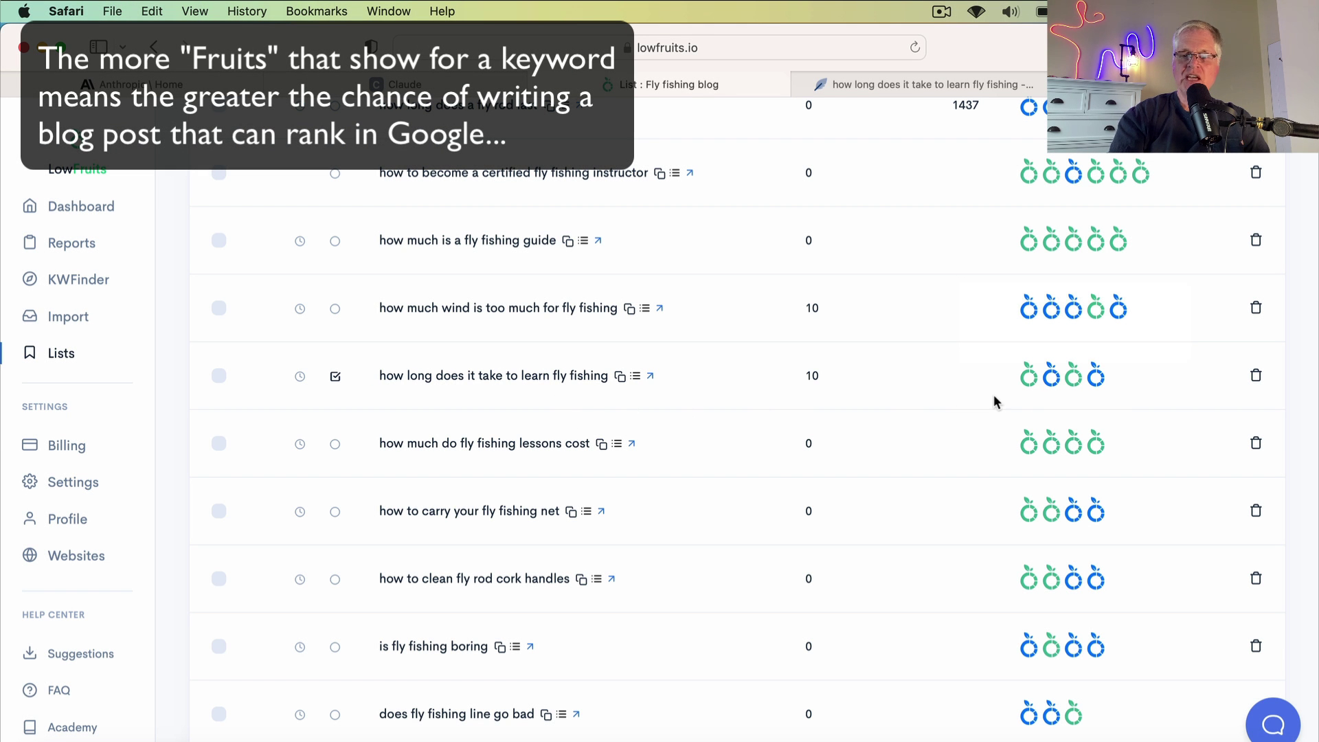
pyautogui.moveTo(1028, 376)
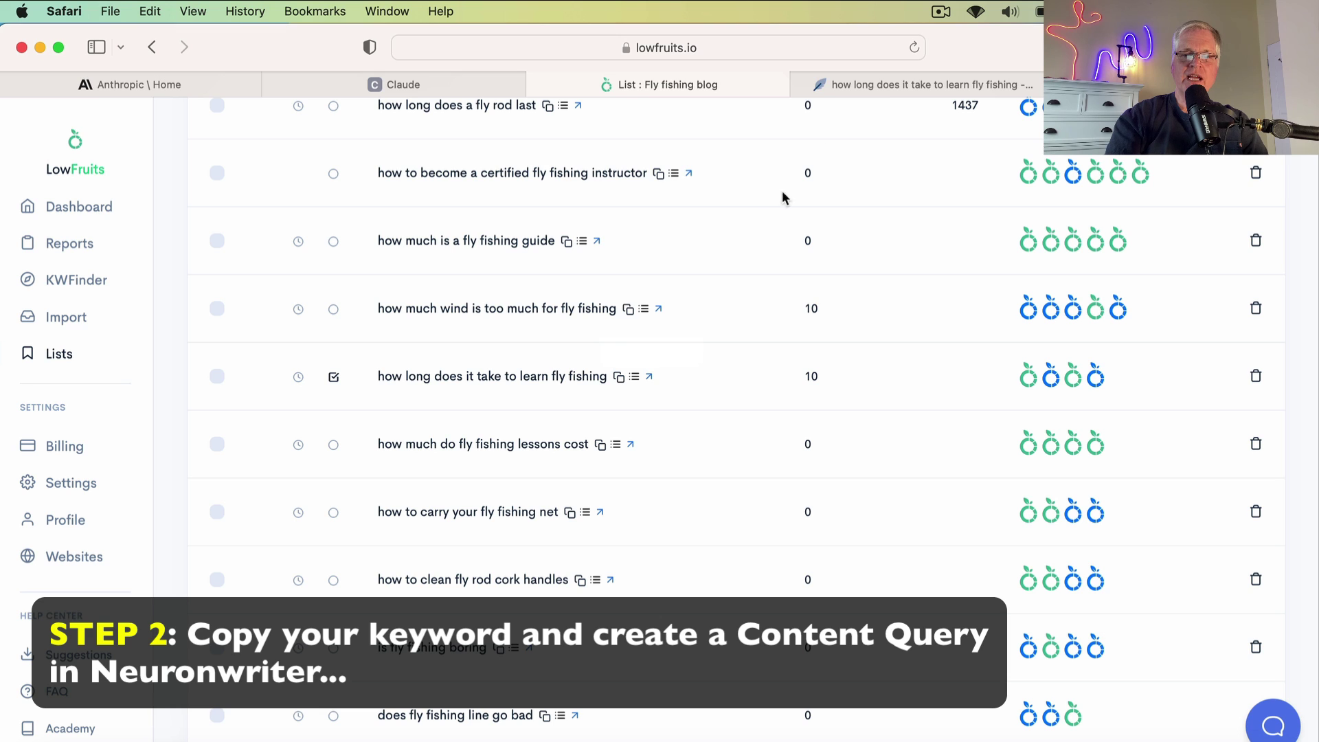
pyautogui.moveTo(870, 89)
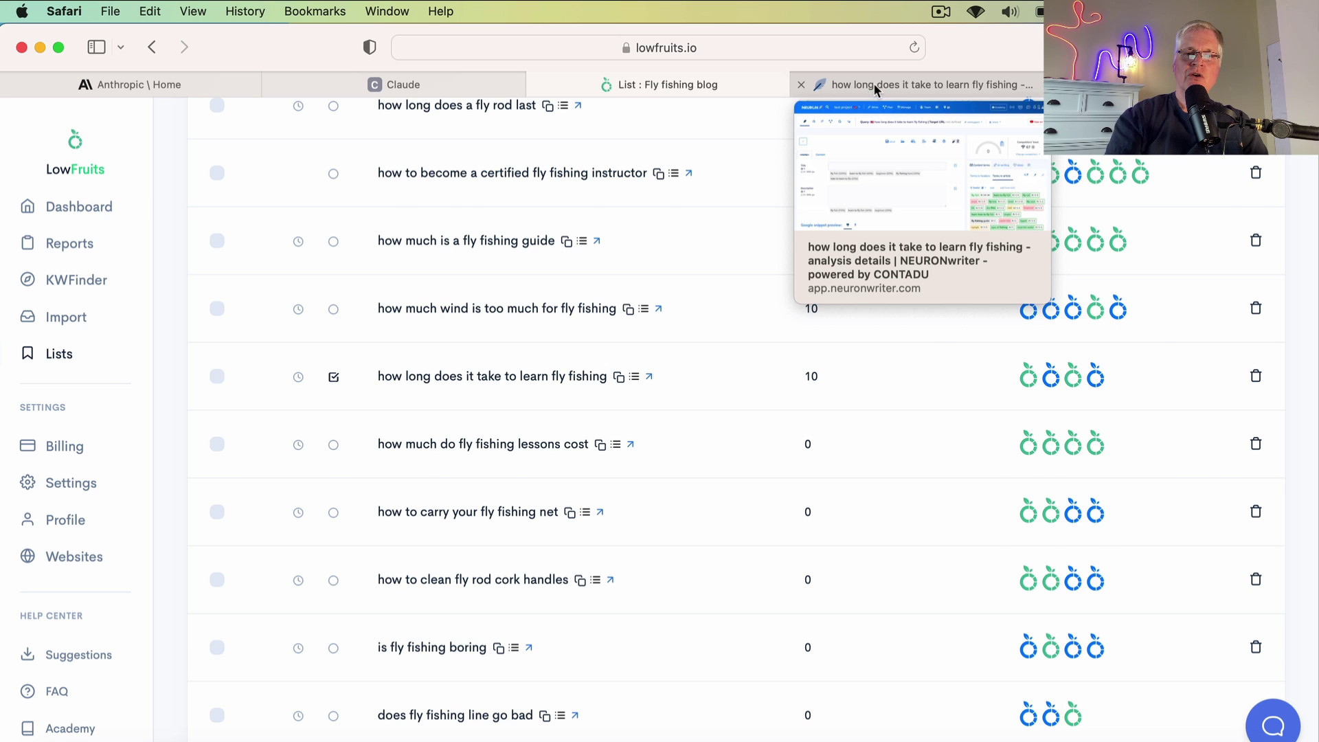
pyautogui.click(869, 85)
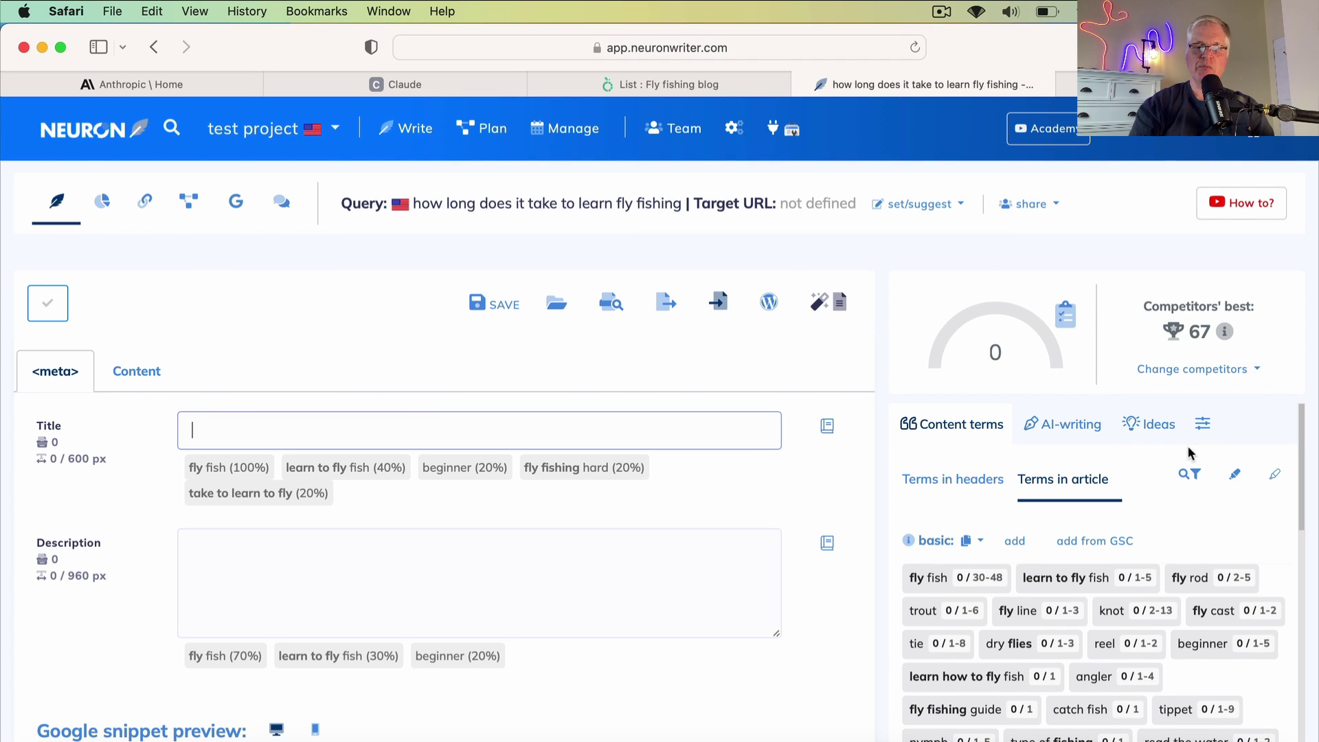
# Show the empty content editor and scroll the suggested terms down to 'fly fishing setup'
pyautogui.click(135, 376)
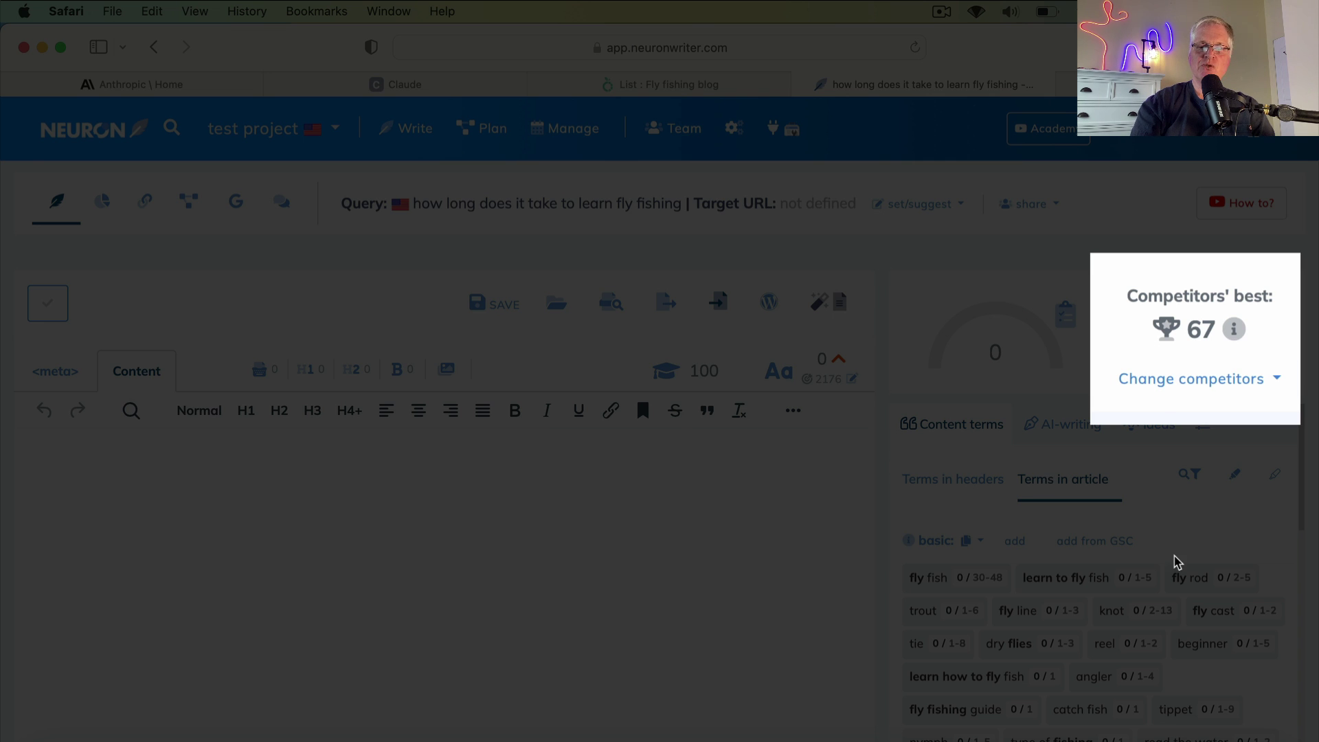
pyautogui.scroll(-5, 1173, 561)
pyautogui.scroll(-10, 1173, 560)
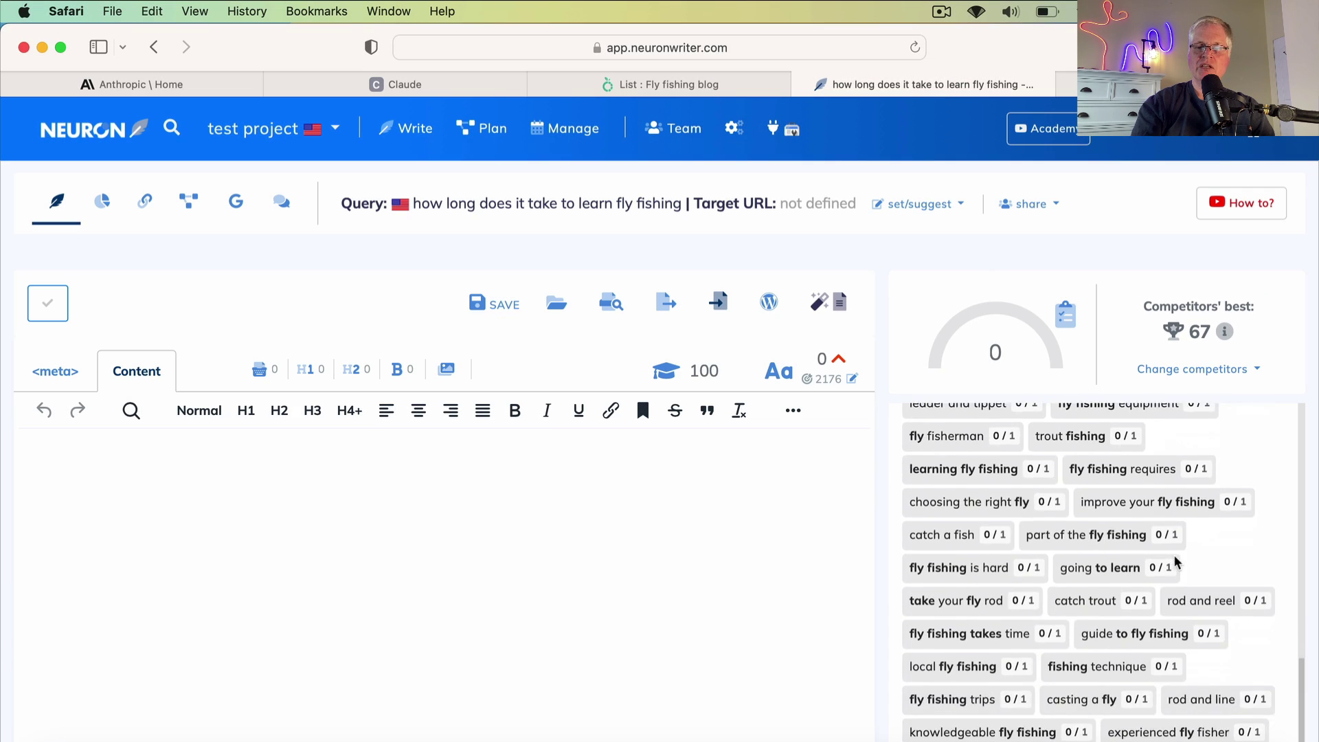
pyautogui.scroll(15, 1174, 561)
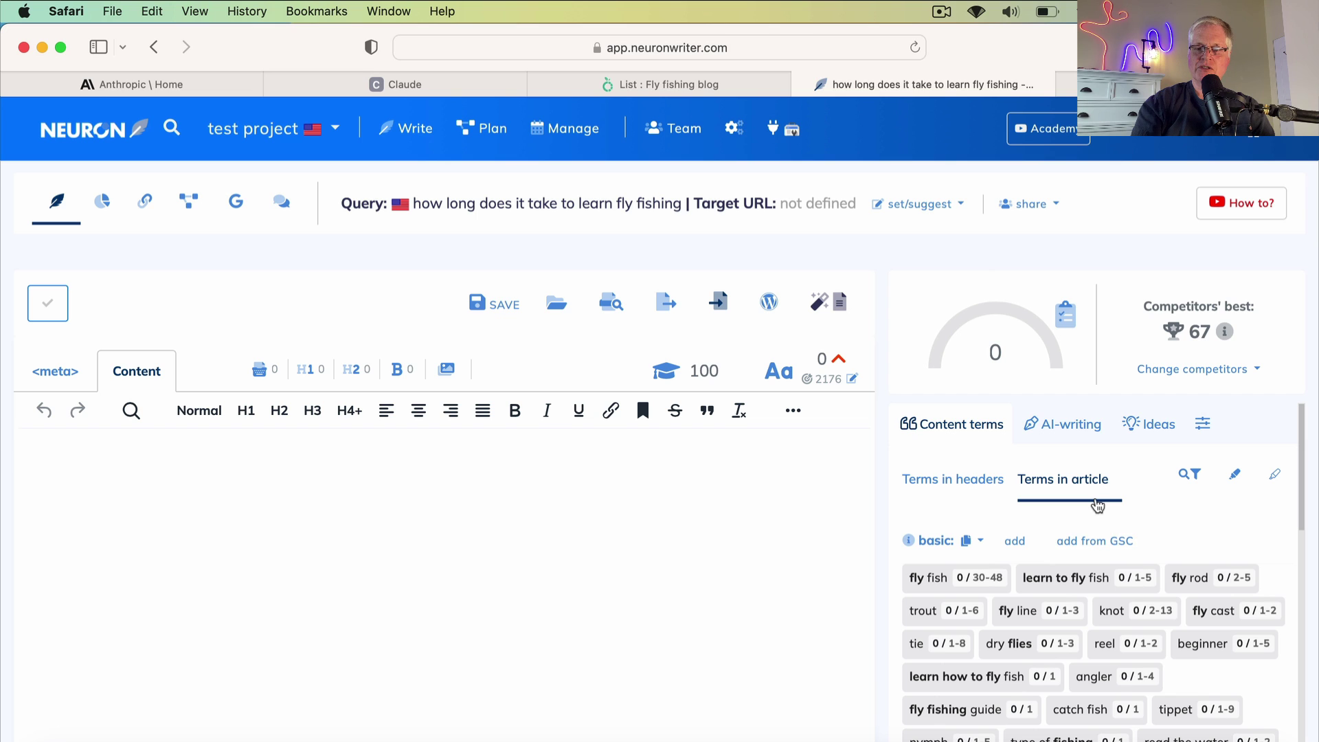
pyautogui.scroll(-3, 1101, 532)
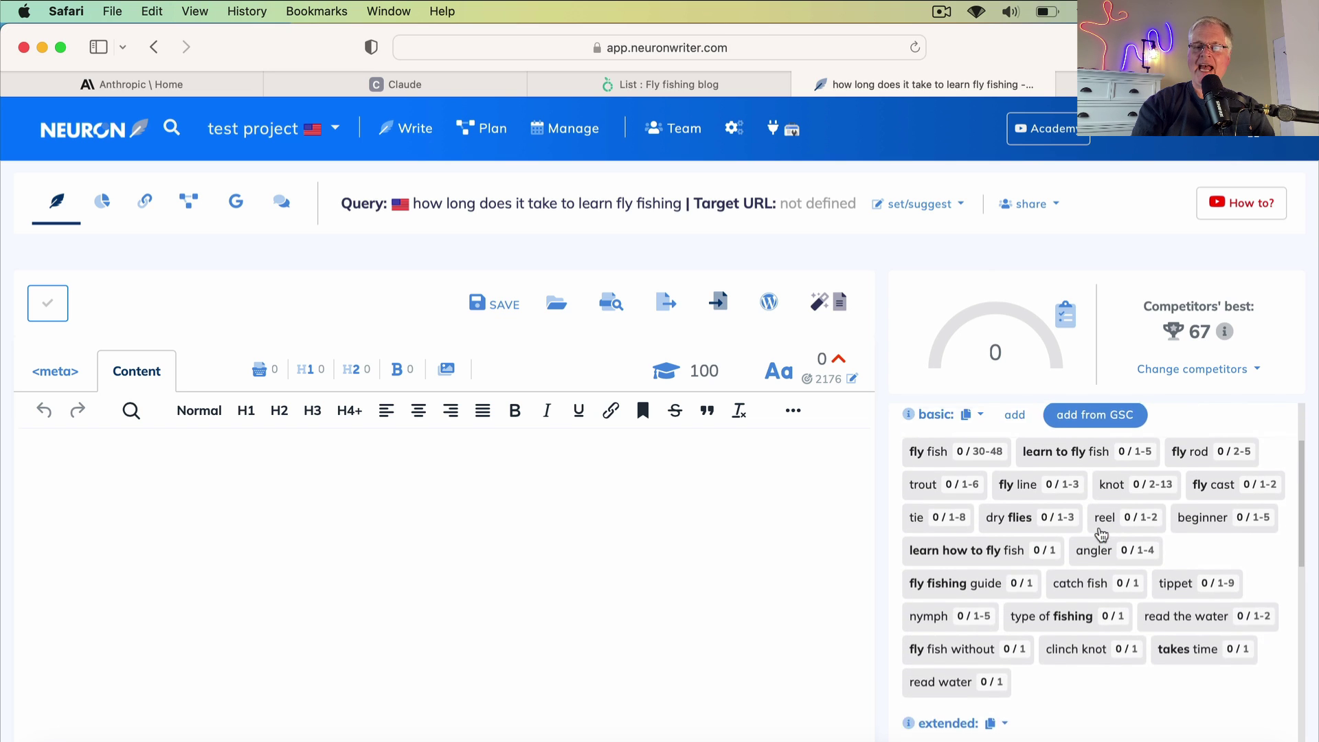
pyautogui.scroll(-10, 1101, 532)
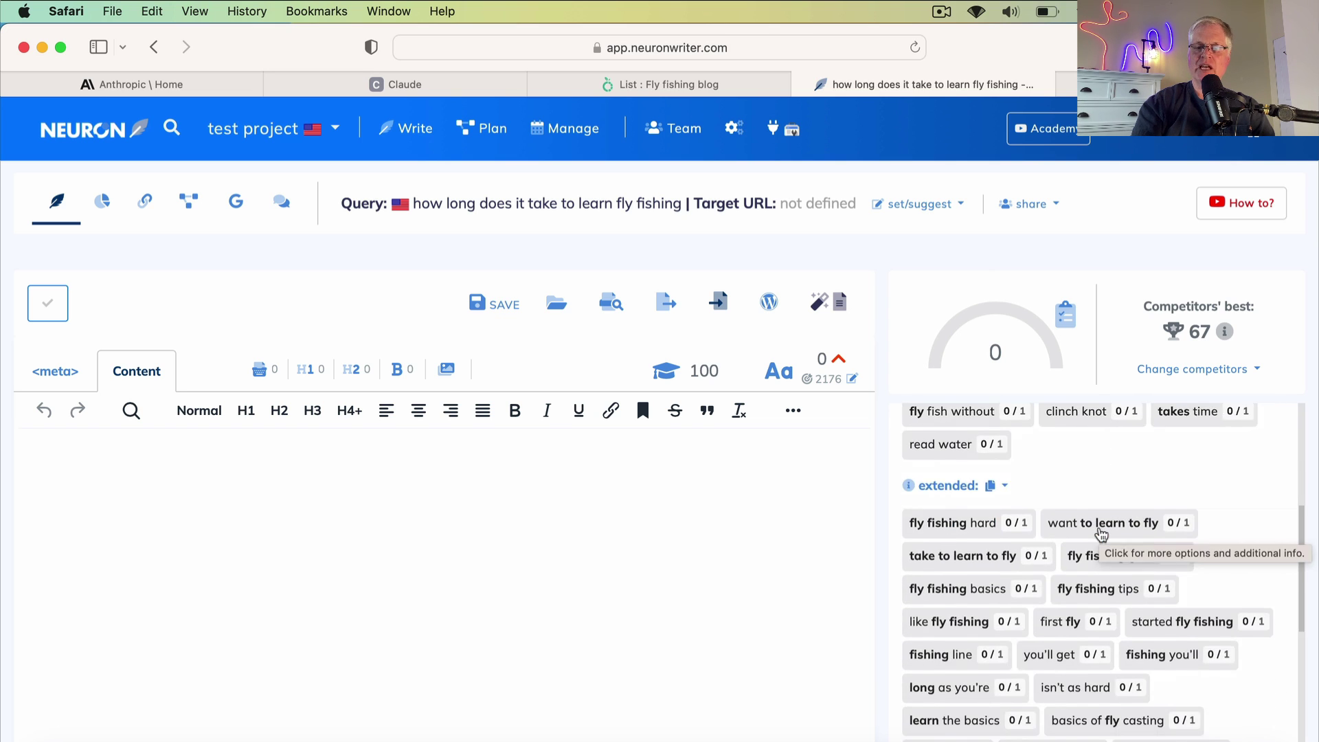
pyautogui.scroll(10, 1102, 535)
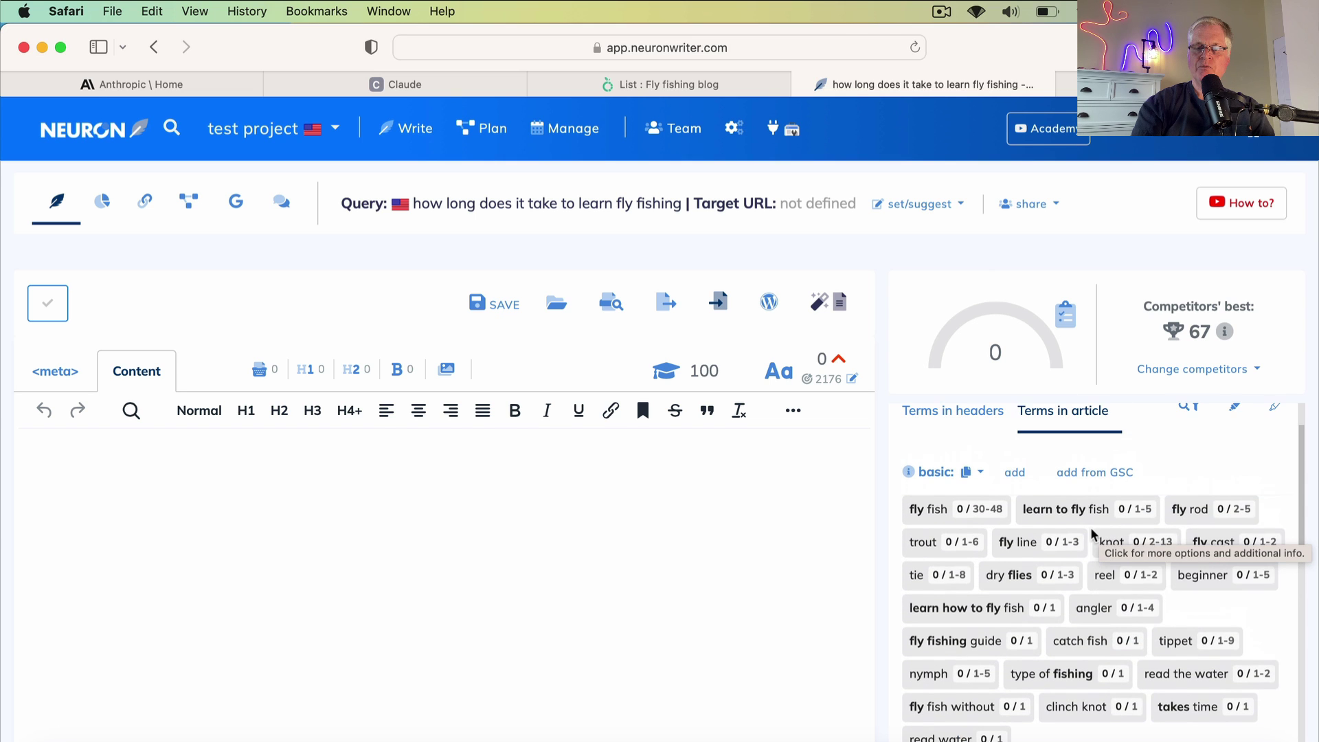
pyautogui.scroll(-6, 1092, 535)
pyautogui.scroll(-20, 1092, 534)
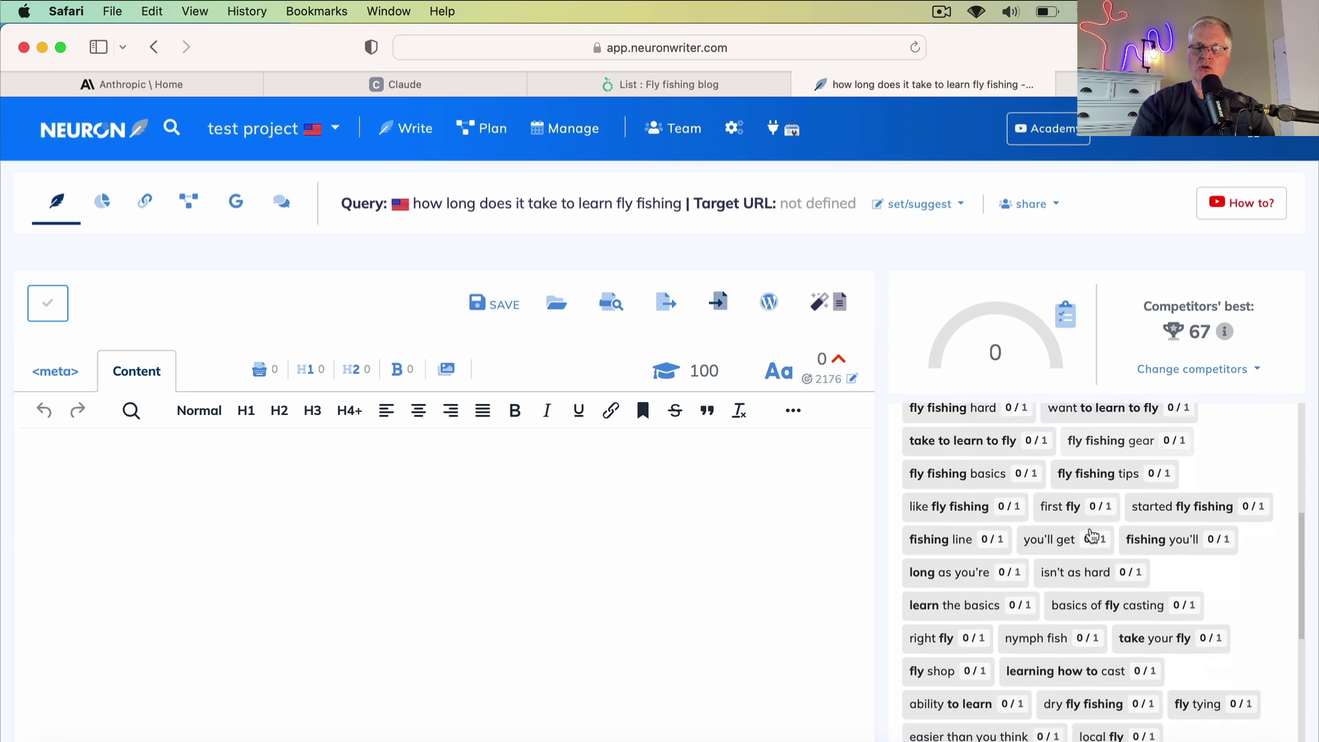
pyautogui.scroll(-15, 1092, 534)
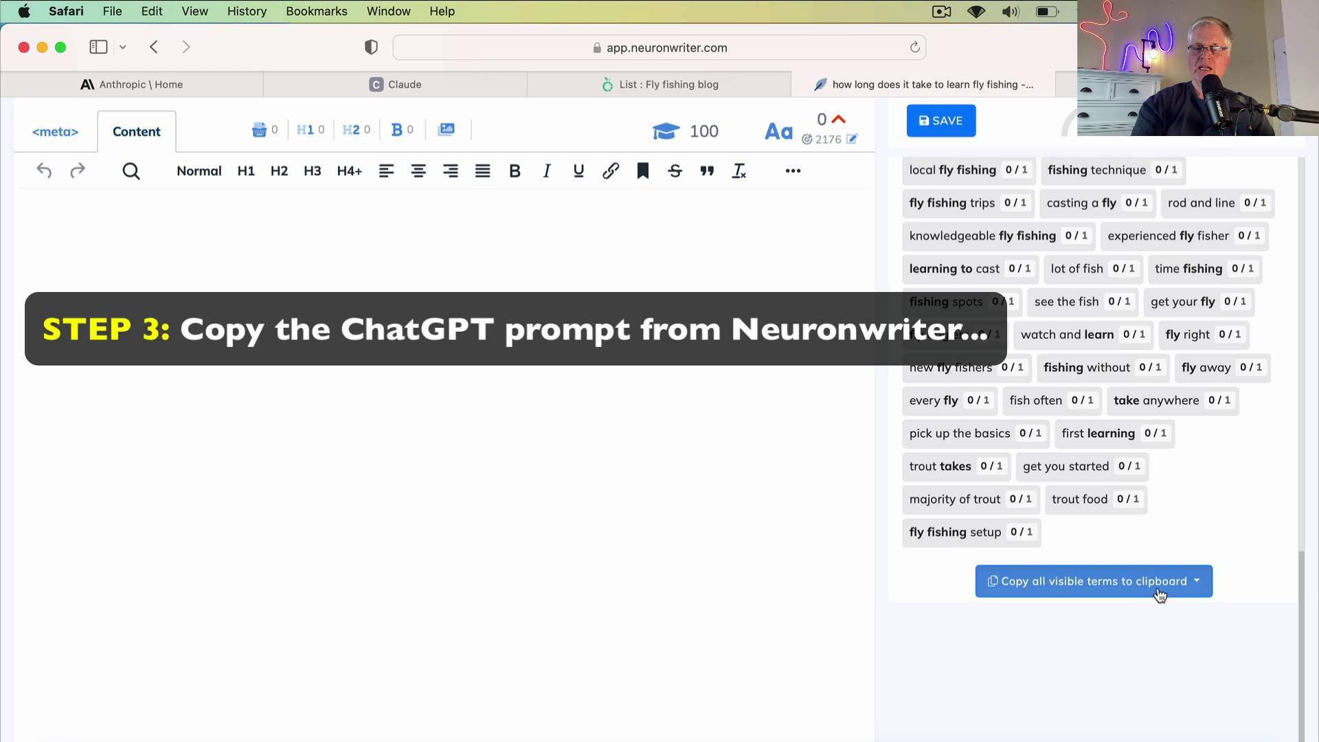
# Copy the terms as a 'ChatGPT prompt with suggested terms' and move over to Claude
pyautogui.click(1160, 595)
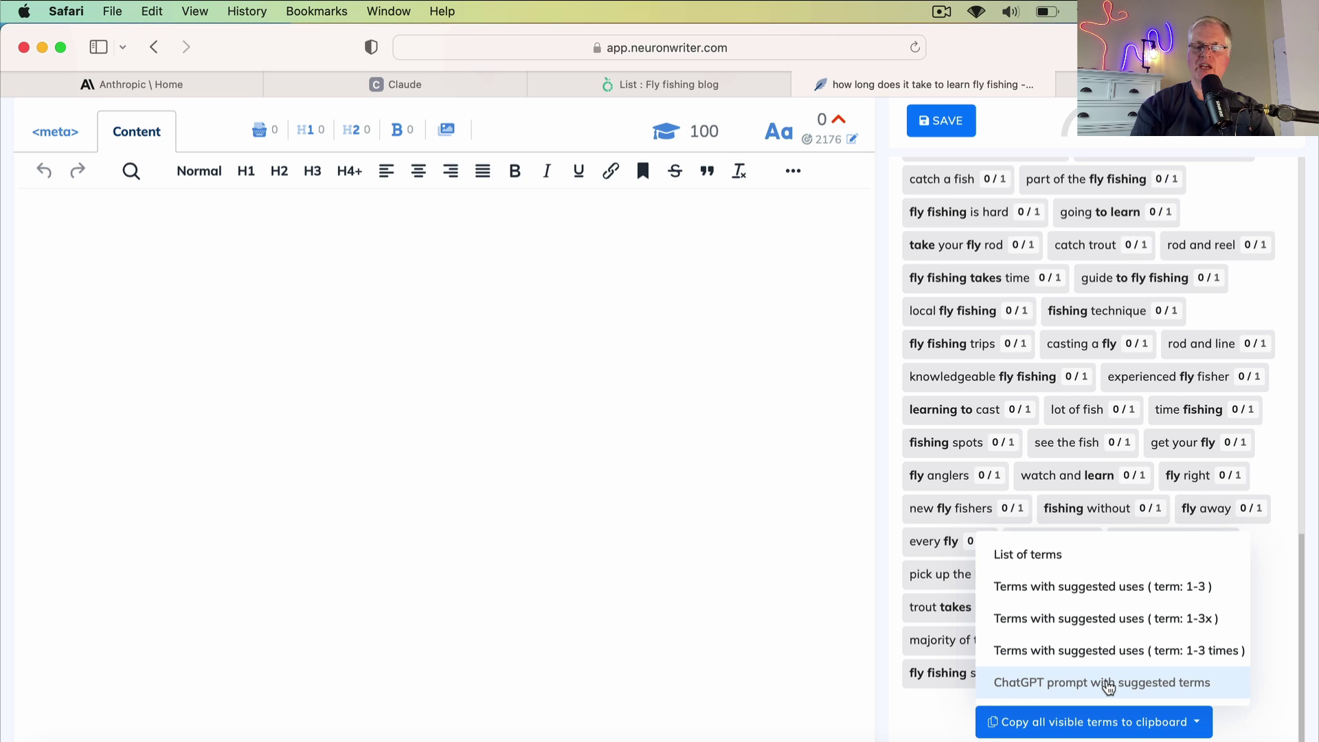
pyautogui.click(1107, 684)
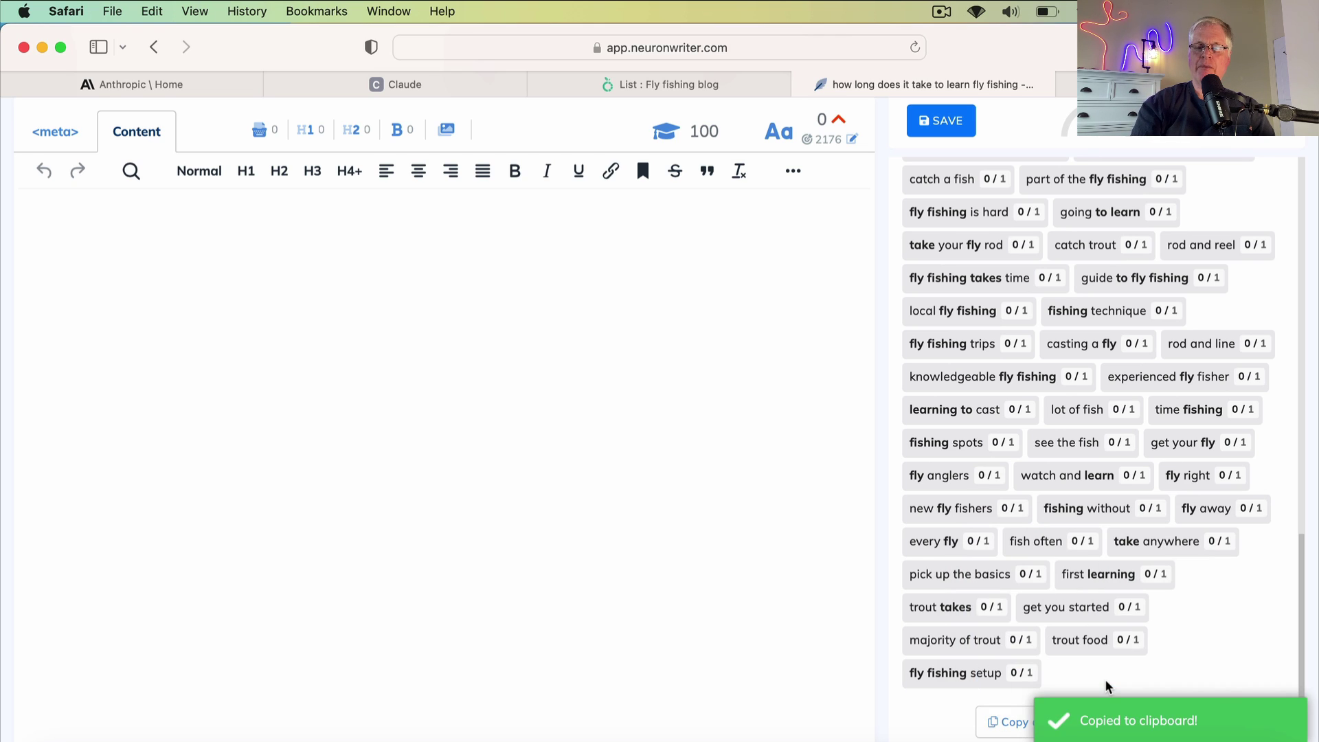
pyautogui.scroll(5, 632, 342)
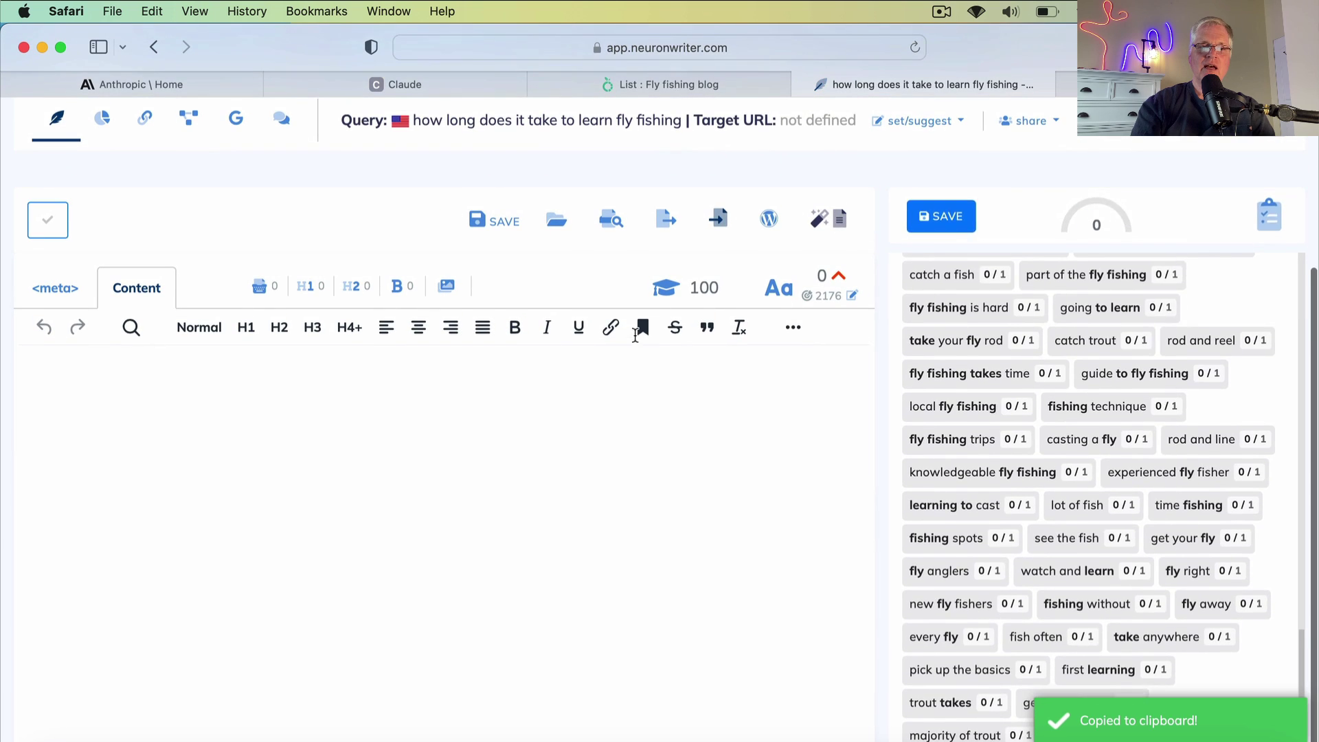
pyautogui.click(483, 85)
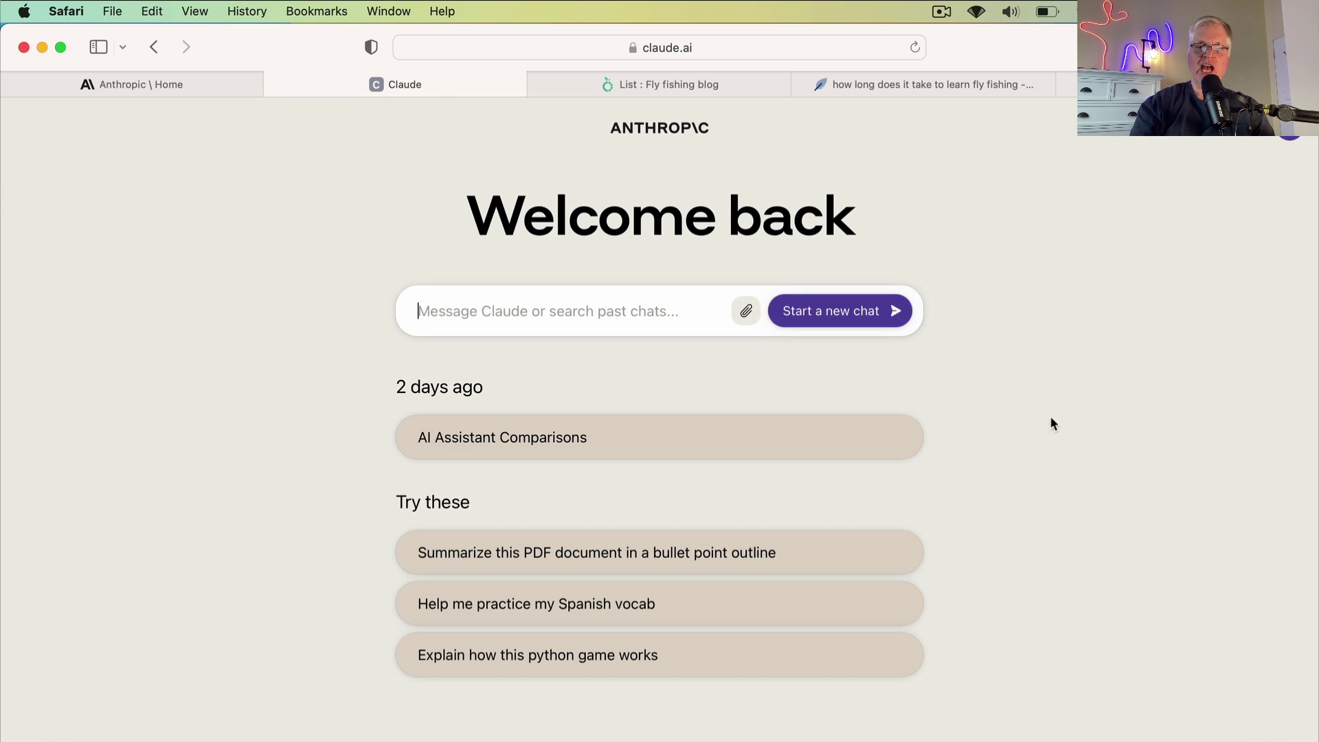
# Paste the NeuronWriter '2000-word blog post' prompt into a fresh Claude chat
pyautogui.click(858, 318)
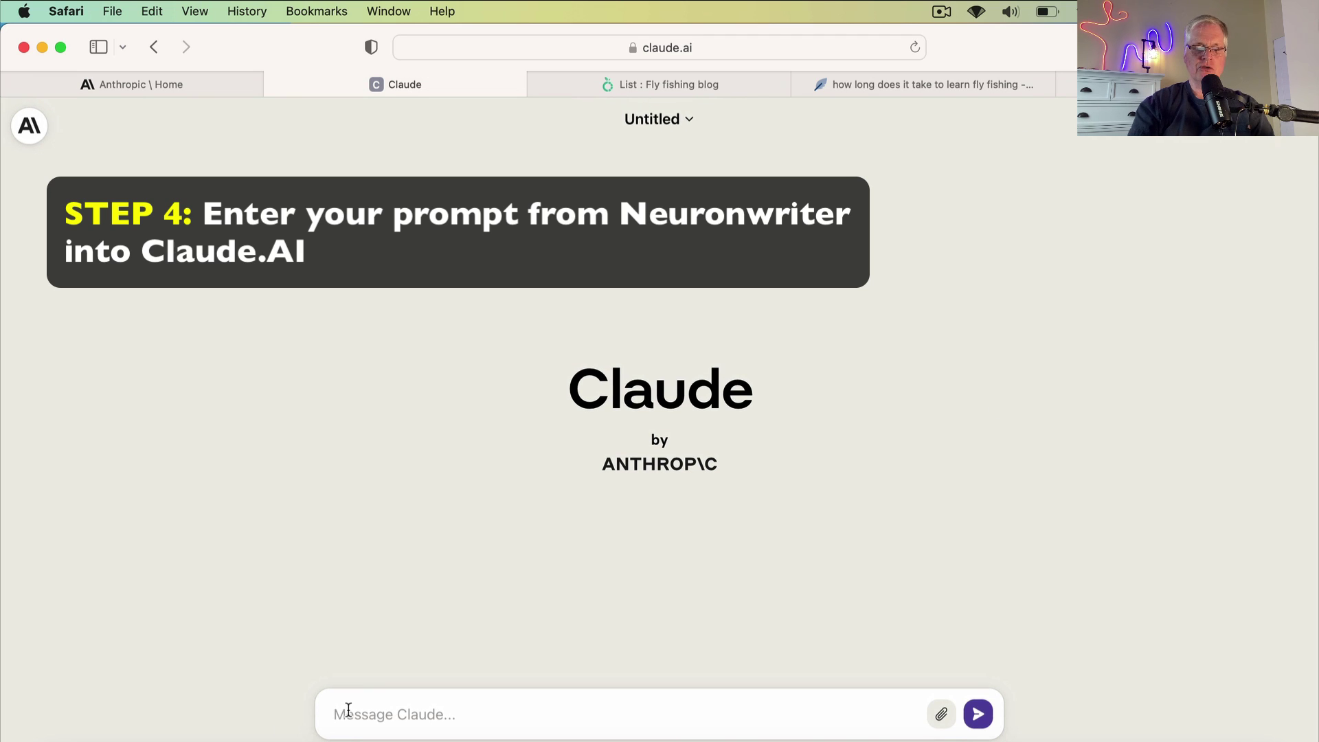
pyautogui.press('super+v')
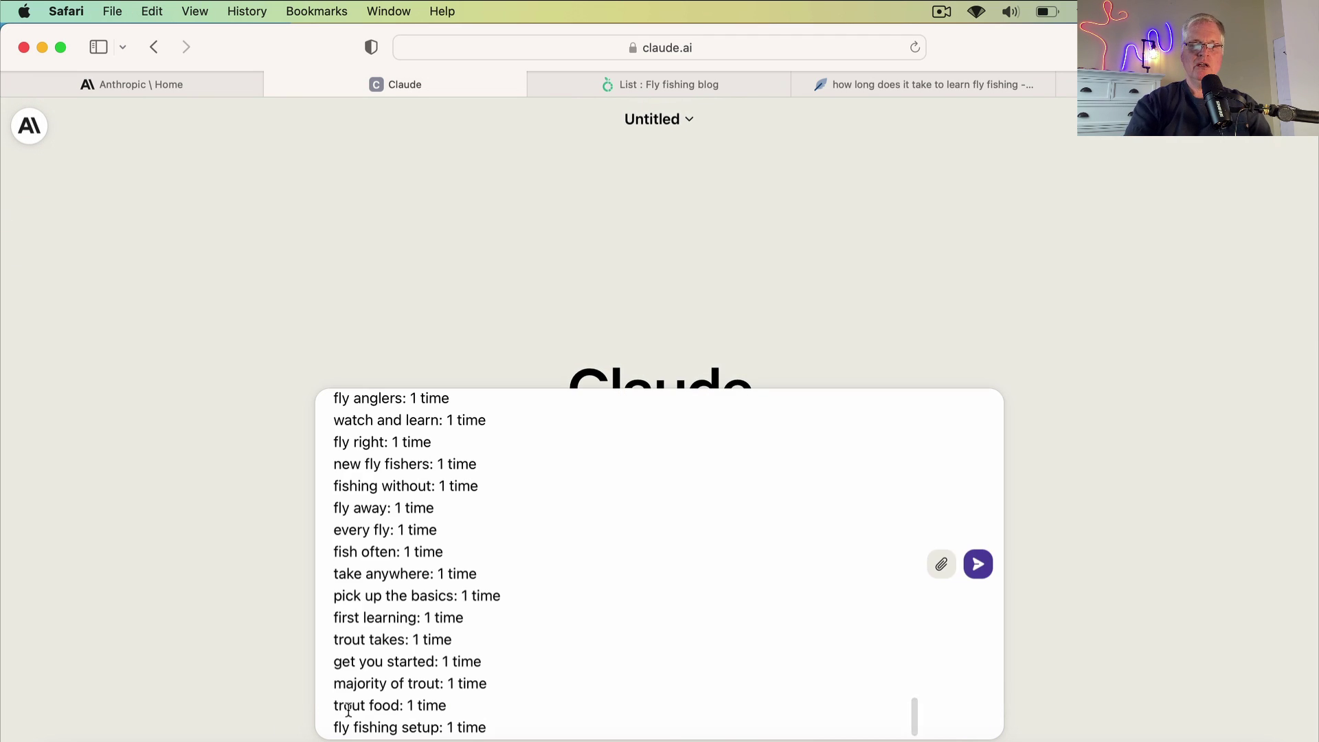
pyautogui.scroll(20, 549, 600)
pyautogui.scroll(15, 549, 600)
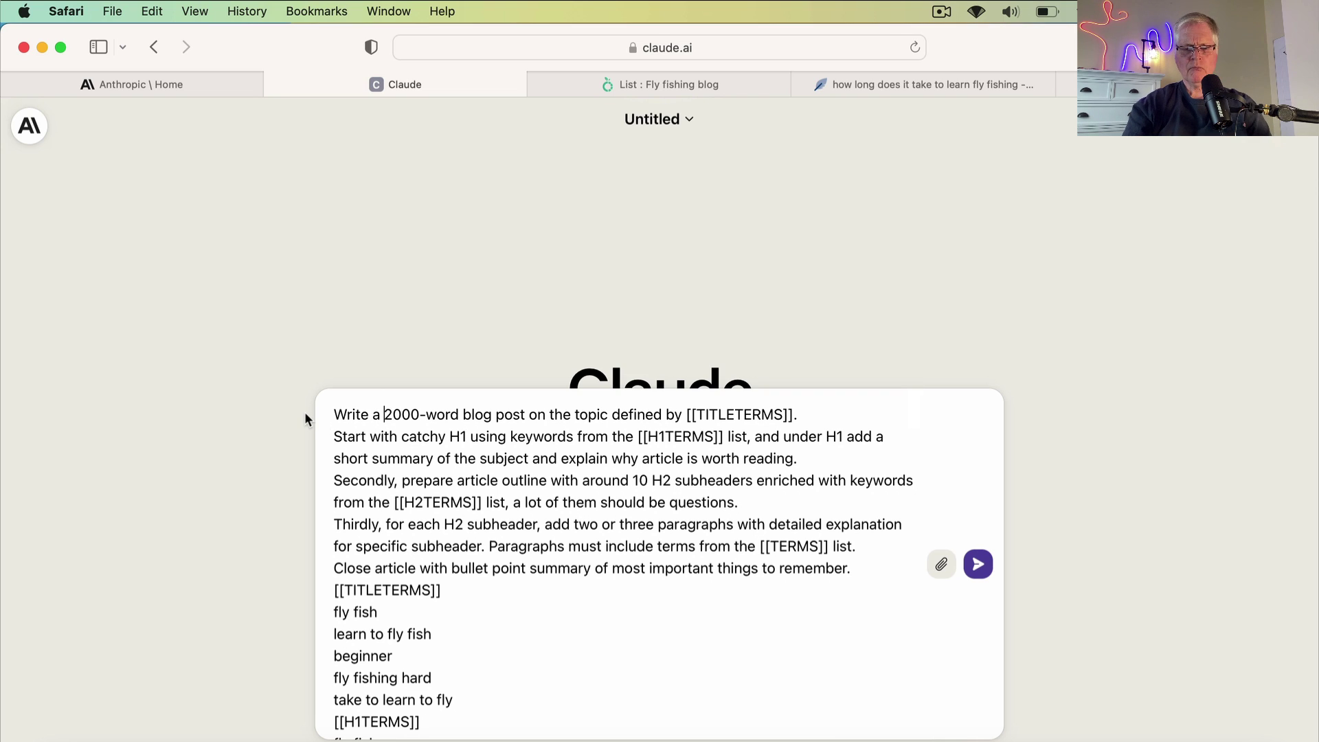
# Change '2000-word' to '4000-word' and append the key takeaways and FAQ section requests
pyautogui.moveTo(384, 415); pyautogui.dragTo(392, 415)
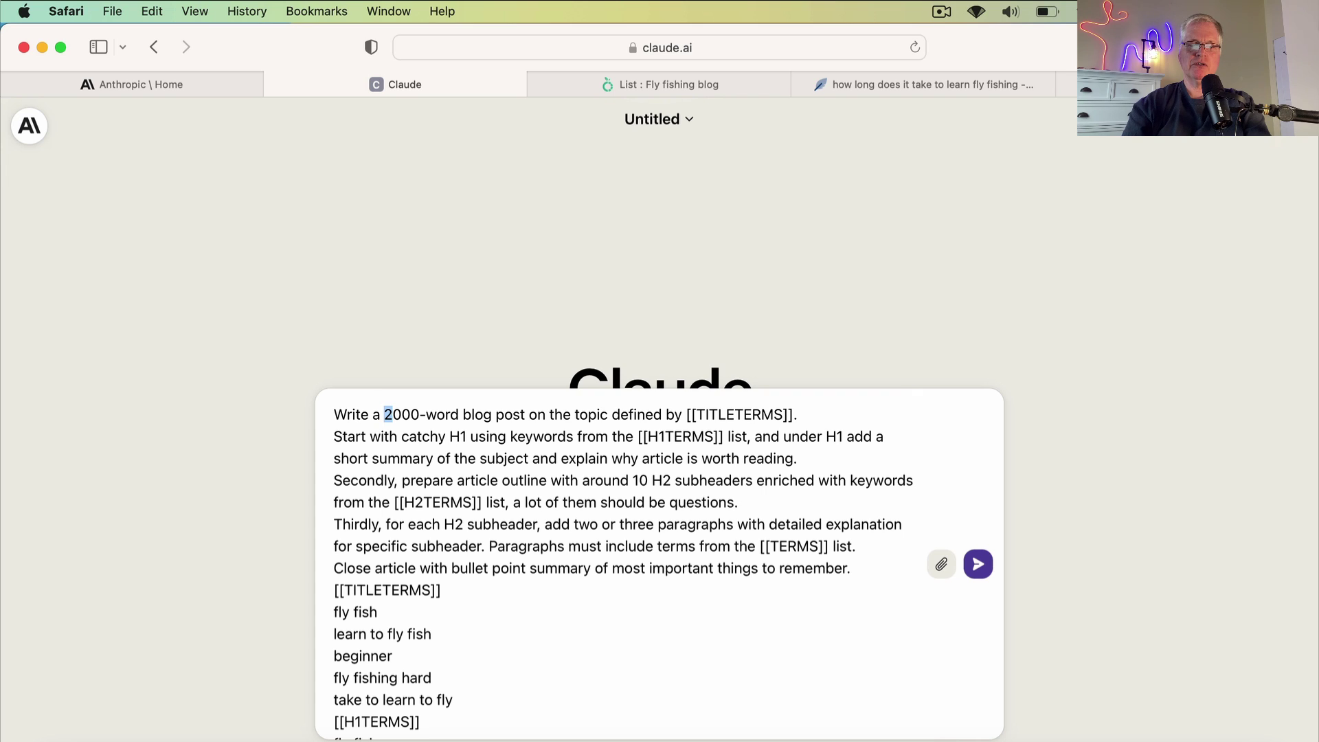
pyautogui.write('4')
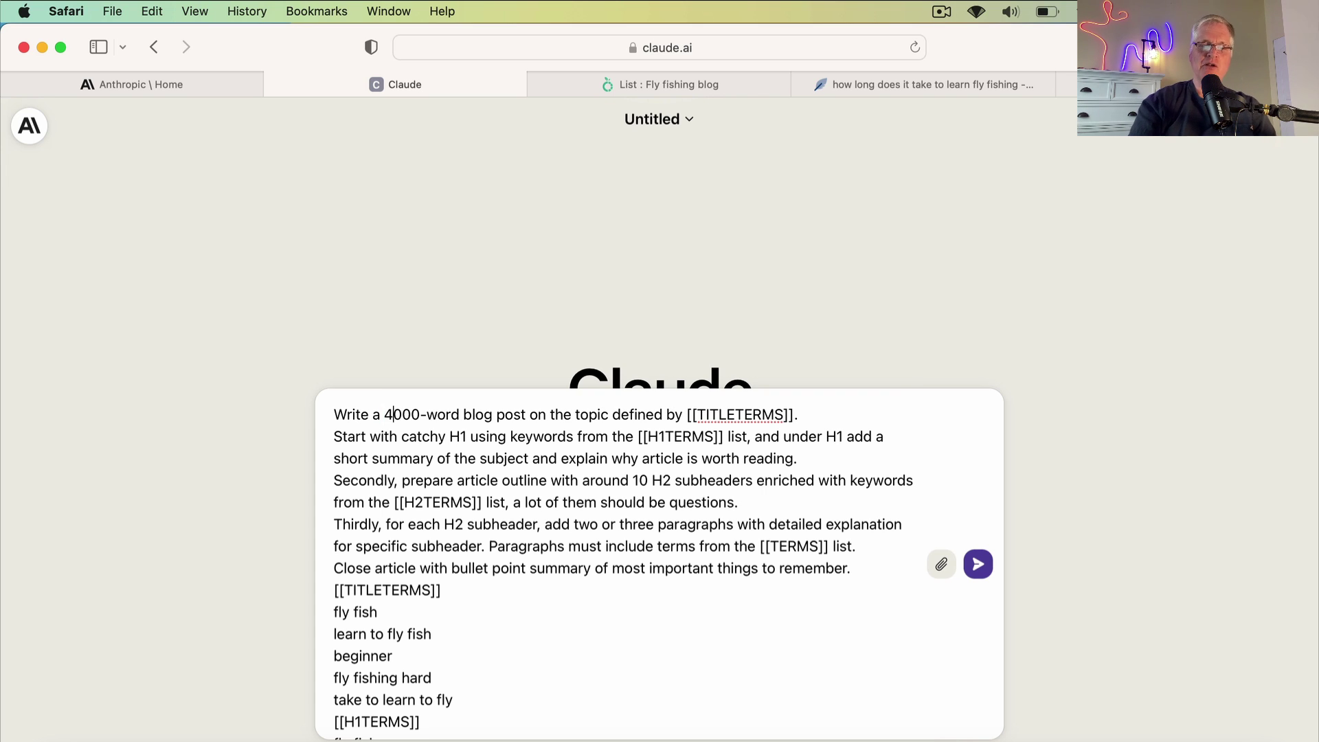
pyautogui.scroll(-10, 694, 550)
pyautogui.scroll(-1, 694, 549)
pyautogui.scroll(5, 694, 550)
pyautogui.scroll(-5, 694, 550)
pyautogui.scroll(-5, 694, 549)
pyautogui.scroll(-8, 694, 549)
pyautogui.scroll(-8, 694, 549)
pyautogui.scroll(-8, 694, 550)
pyautogui.scroll(-8, 694, 550)
pyautogui.scroll(-5, 694, 549)
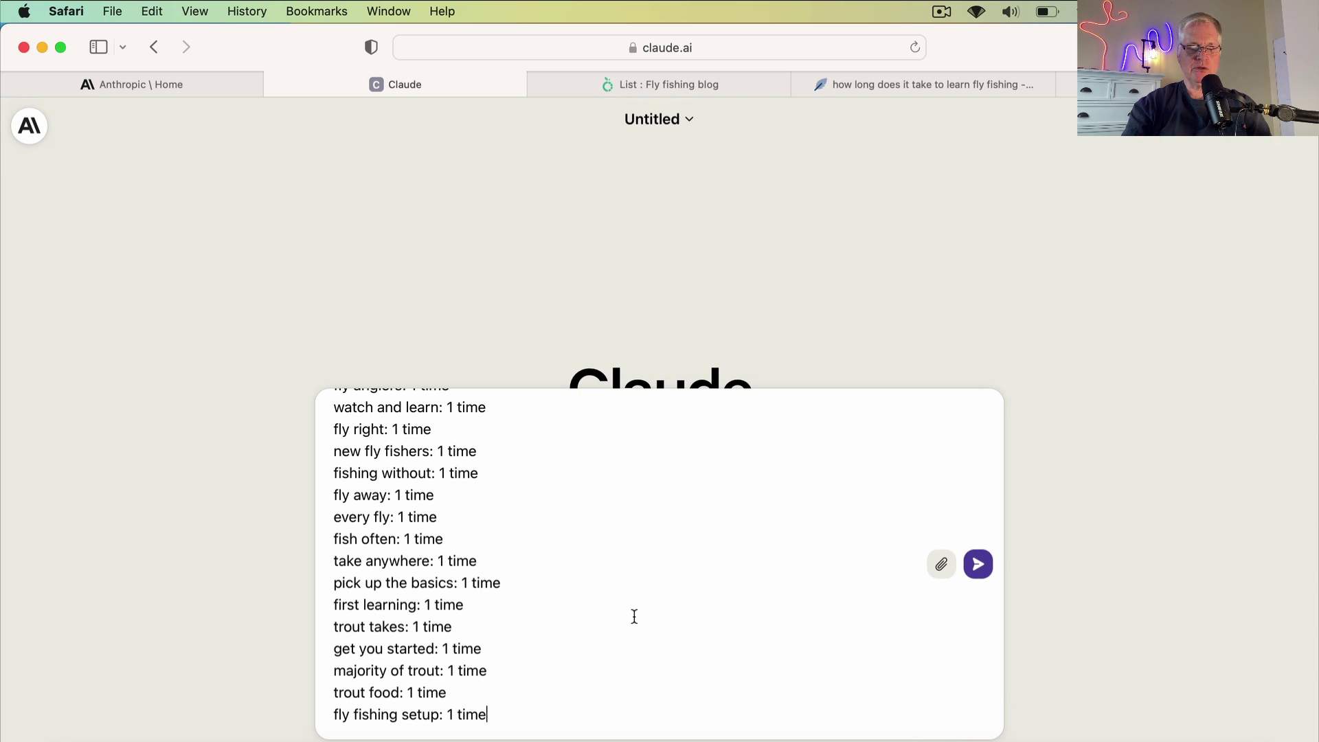
pyautogui.press('super+v')
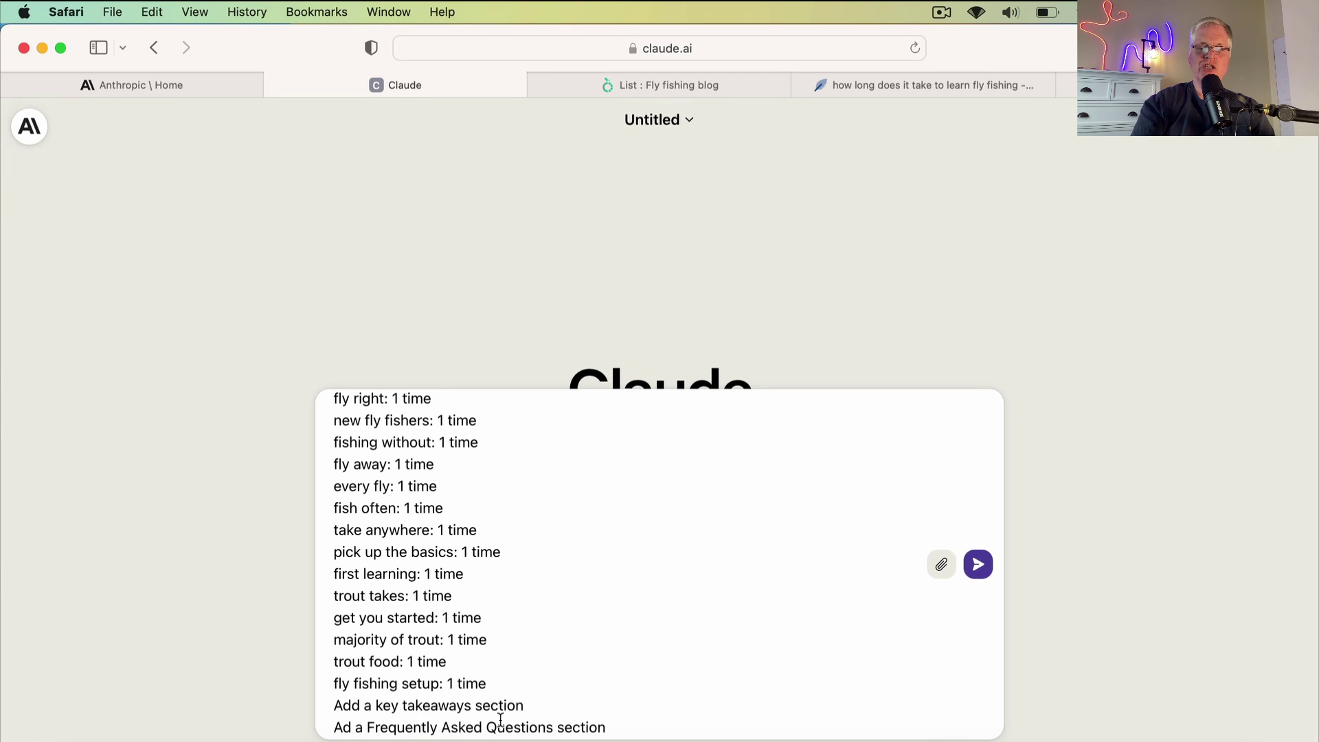
# Correct 'Ad' to 'Add' in the FAQ line and send the prompt to Claude
pyautogui.click(349, 726)
pyautogui.write('d')
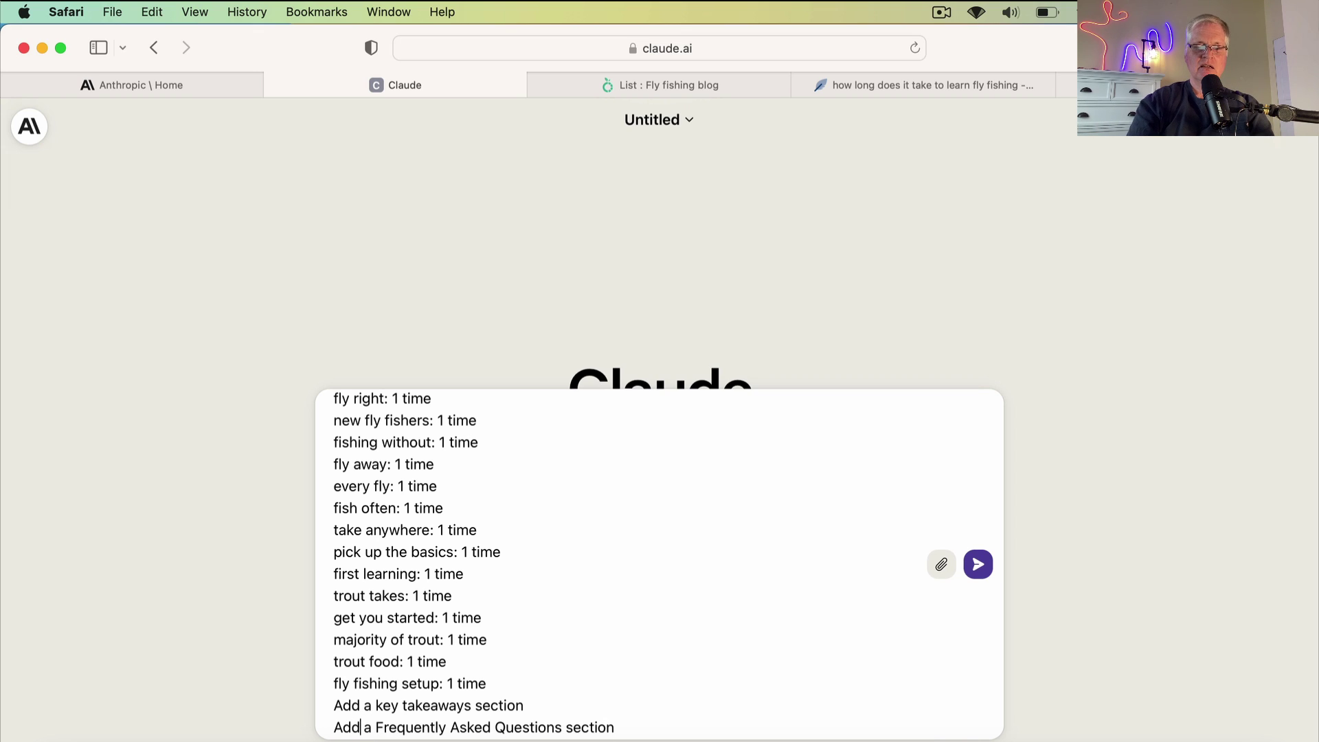
pyautogui.click(978, 566)
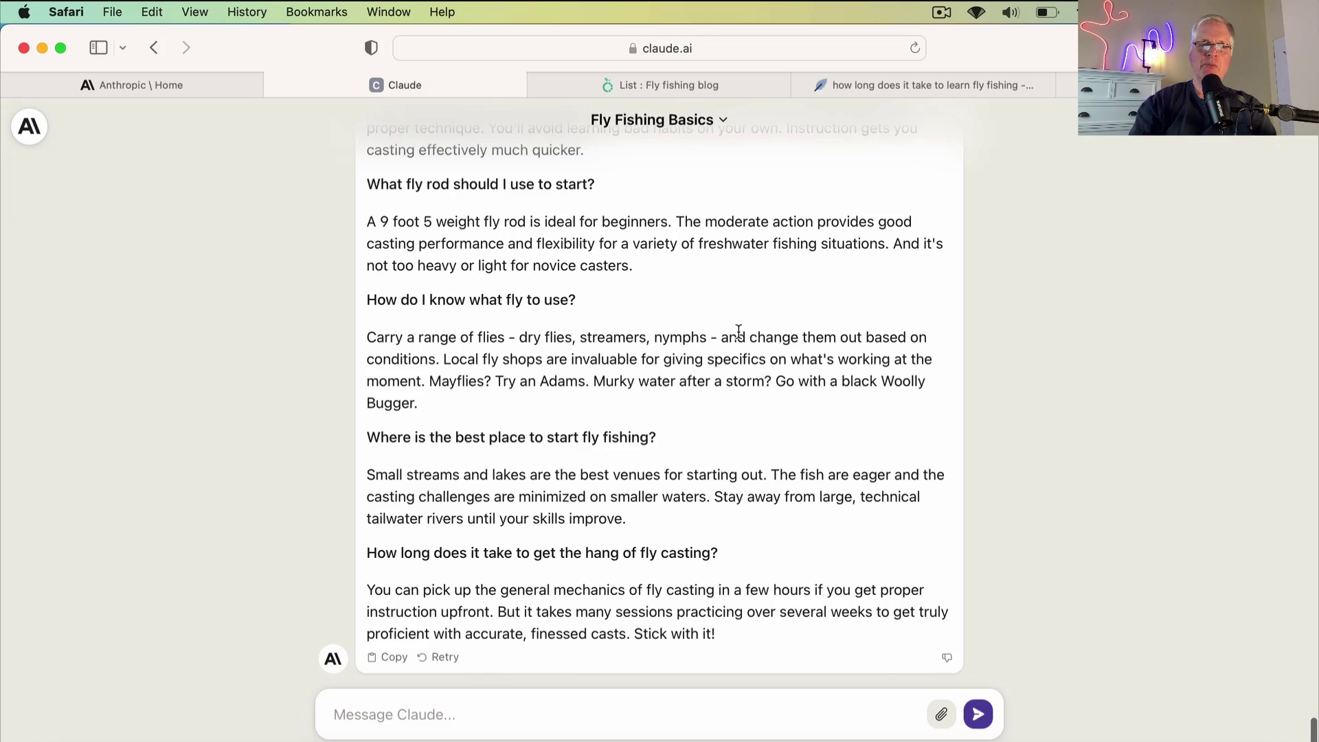
# Read through Claude's reply and select the article from the final FAQ answer up to its title
pyautogui.scroll(20, 738, 331)
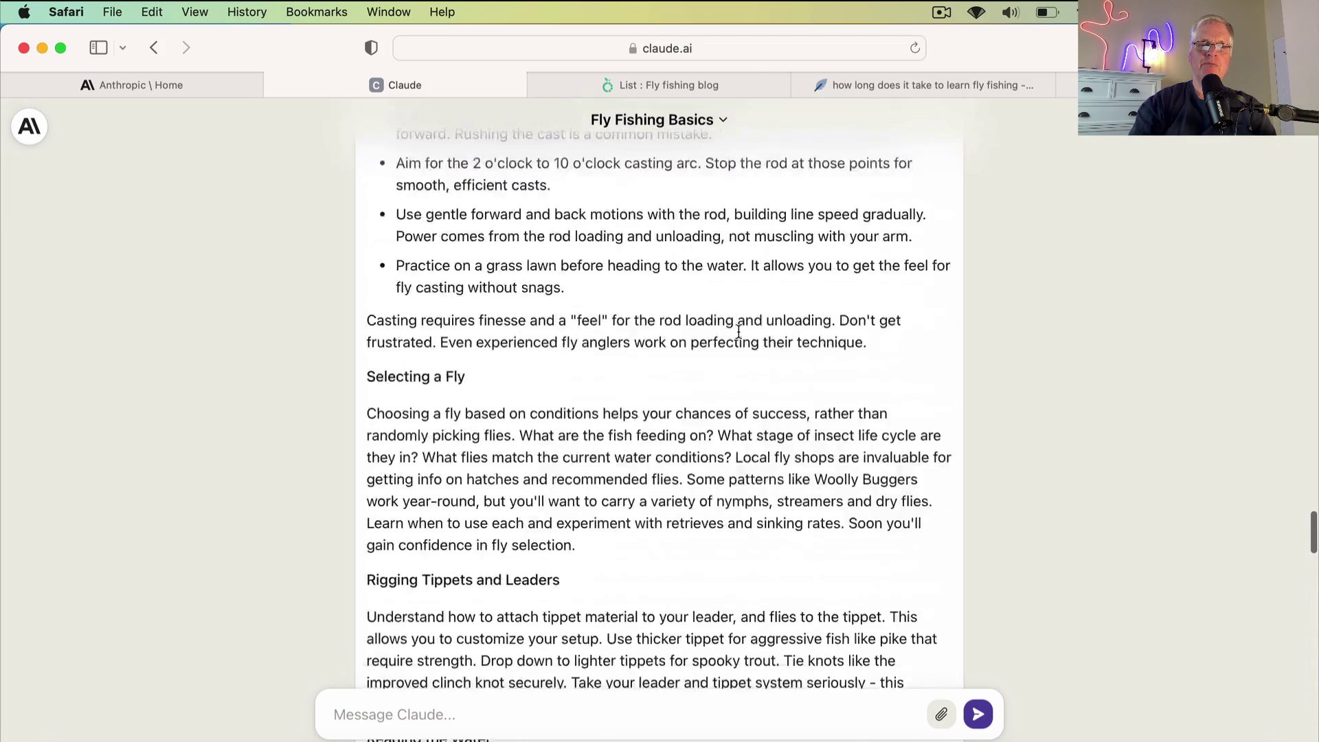
pyautogui.scroll(20, 738, 331)
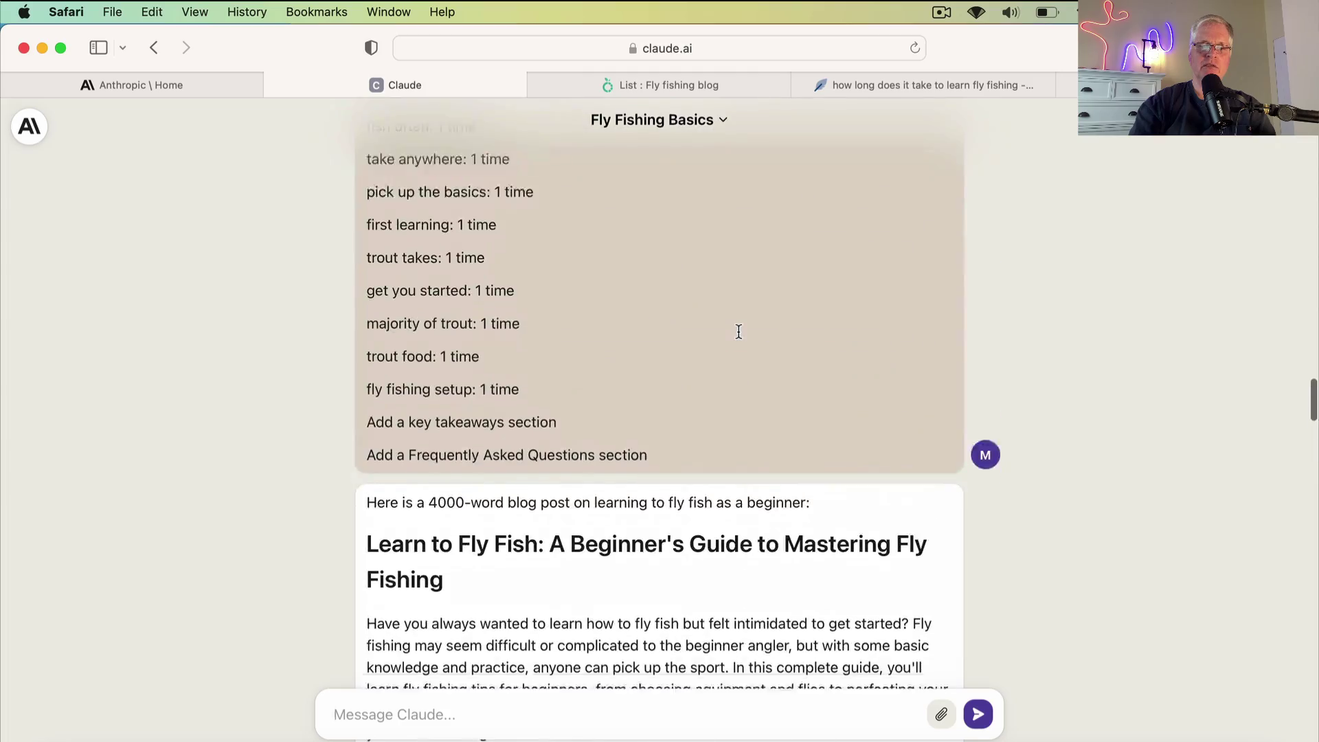
pyautogui.scroll(-5, 739, 331)
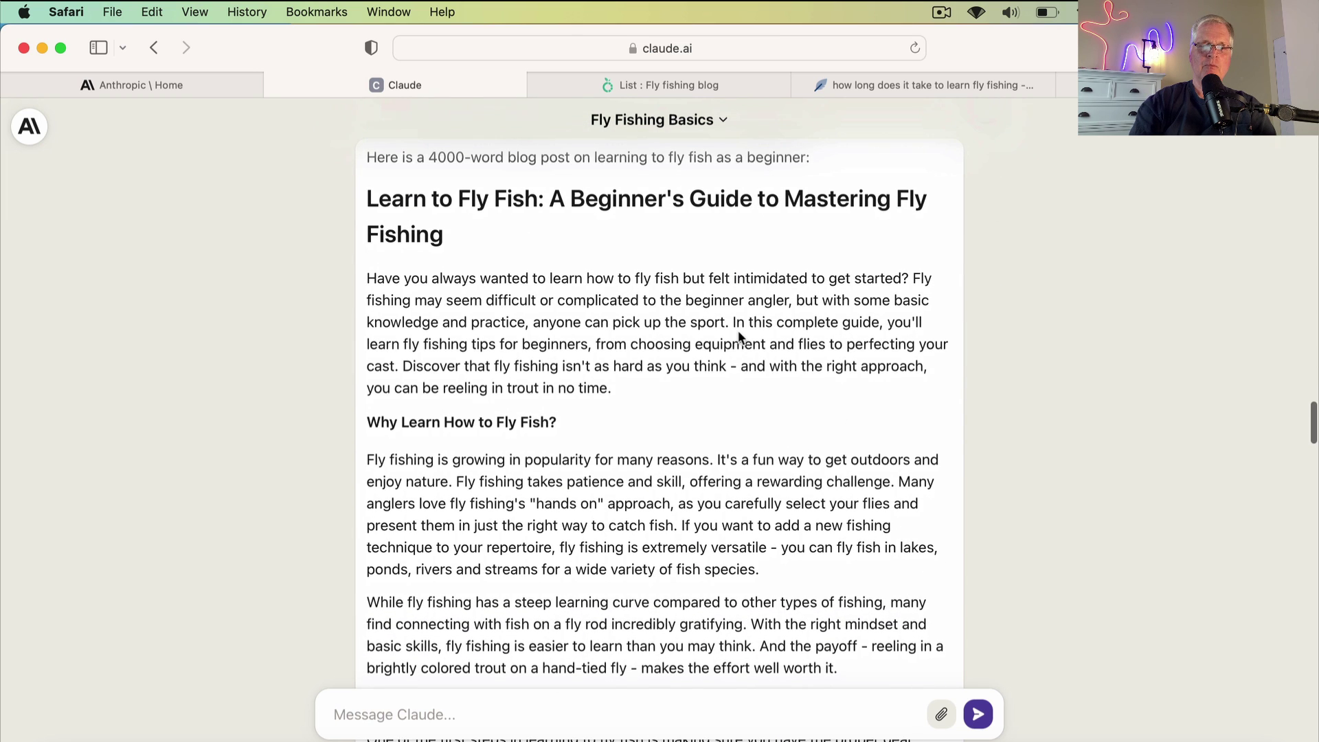
pyautogui.scroll(-1, 738, 335)
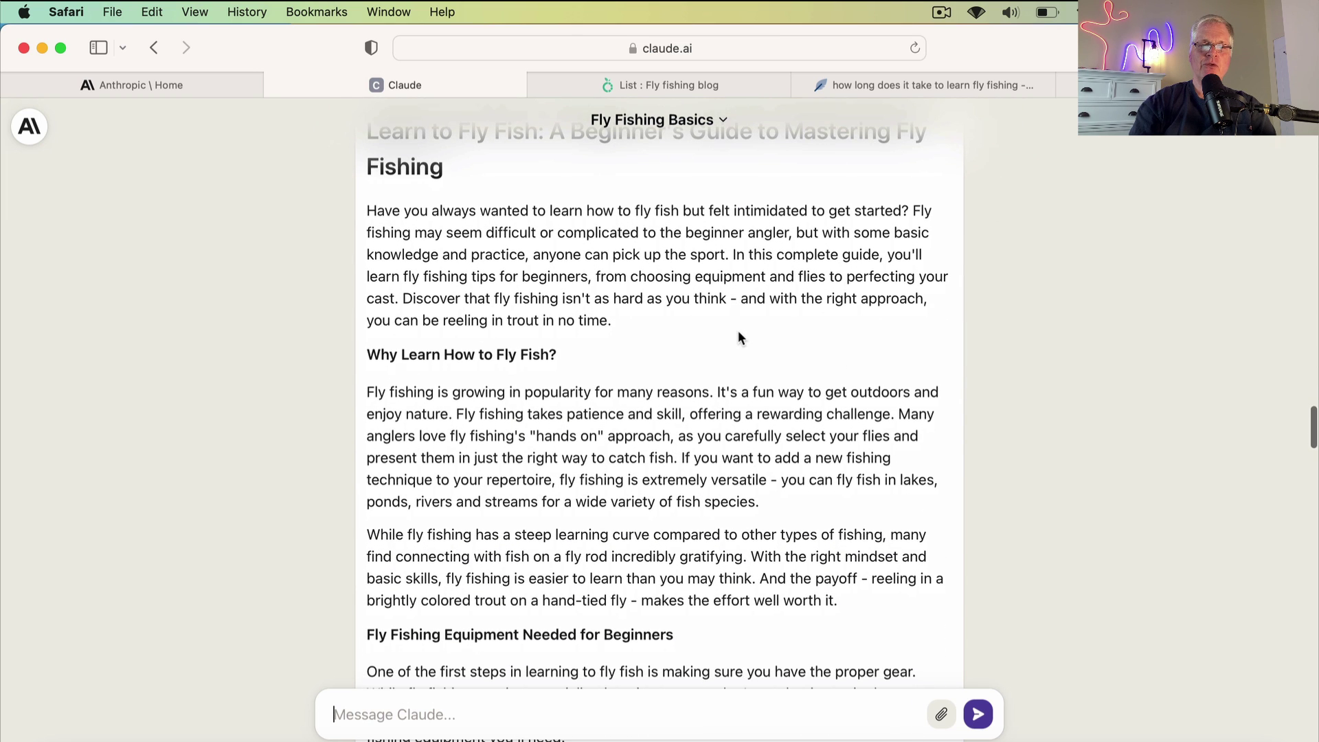
pyautogui.scroll(1, 737, 337)
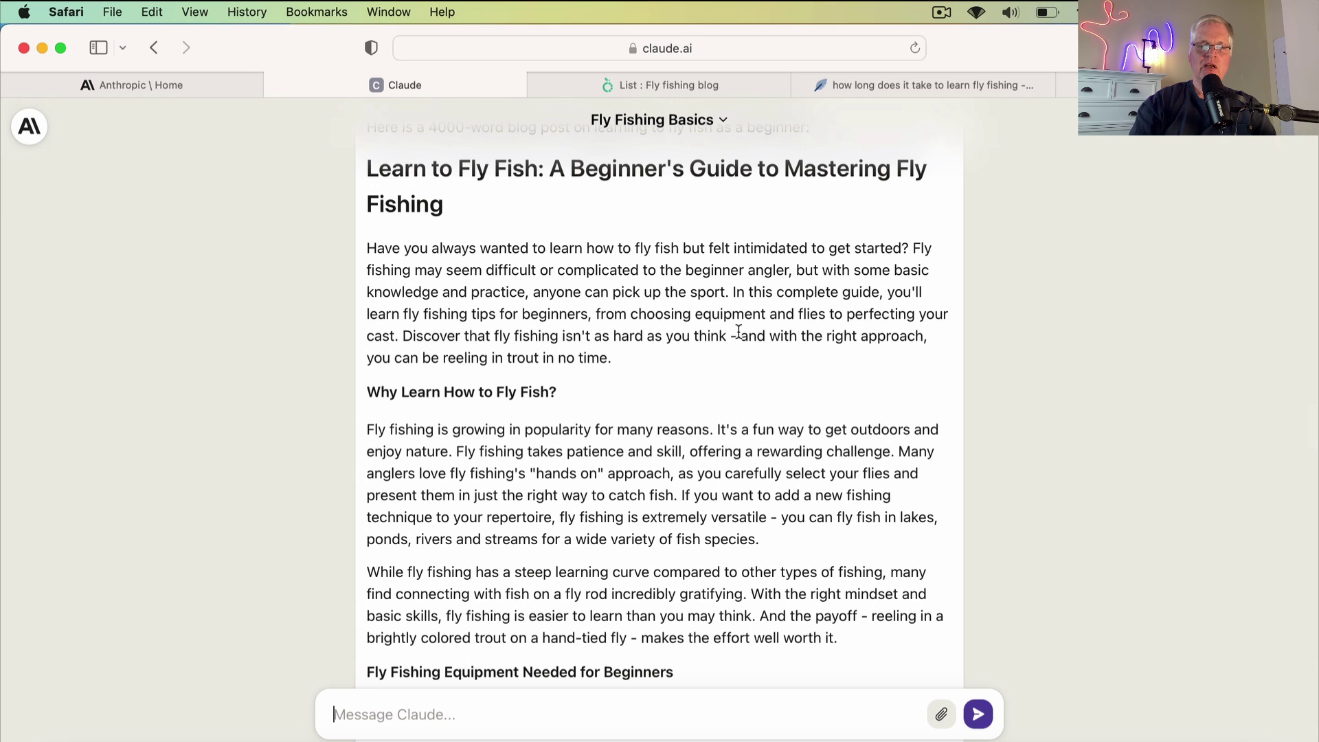
pyautogui.scroll(-1, 739, 334)
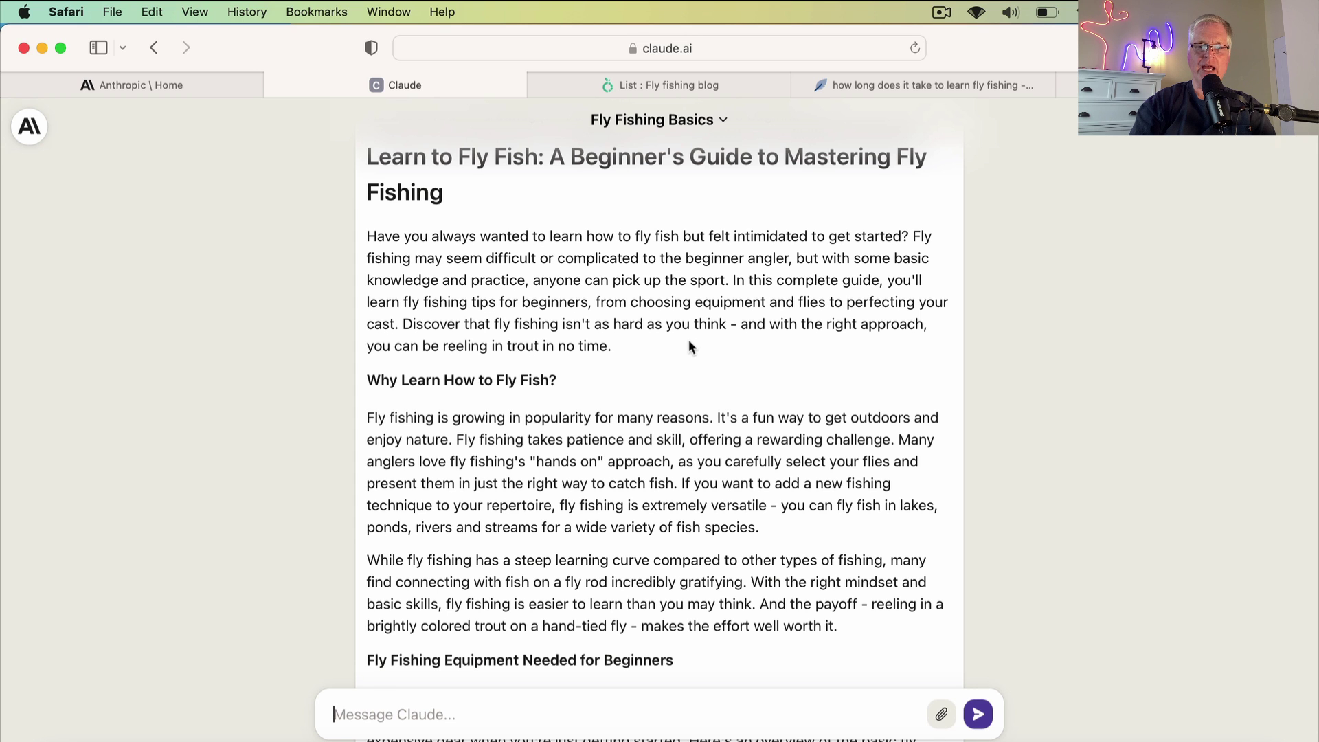
pyautogui.scroll(-4, 688, 342)
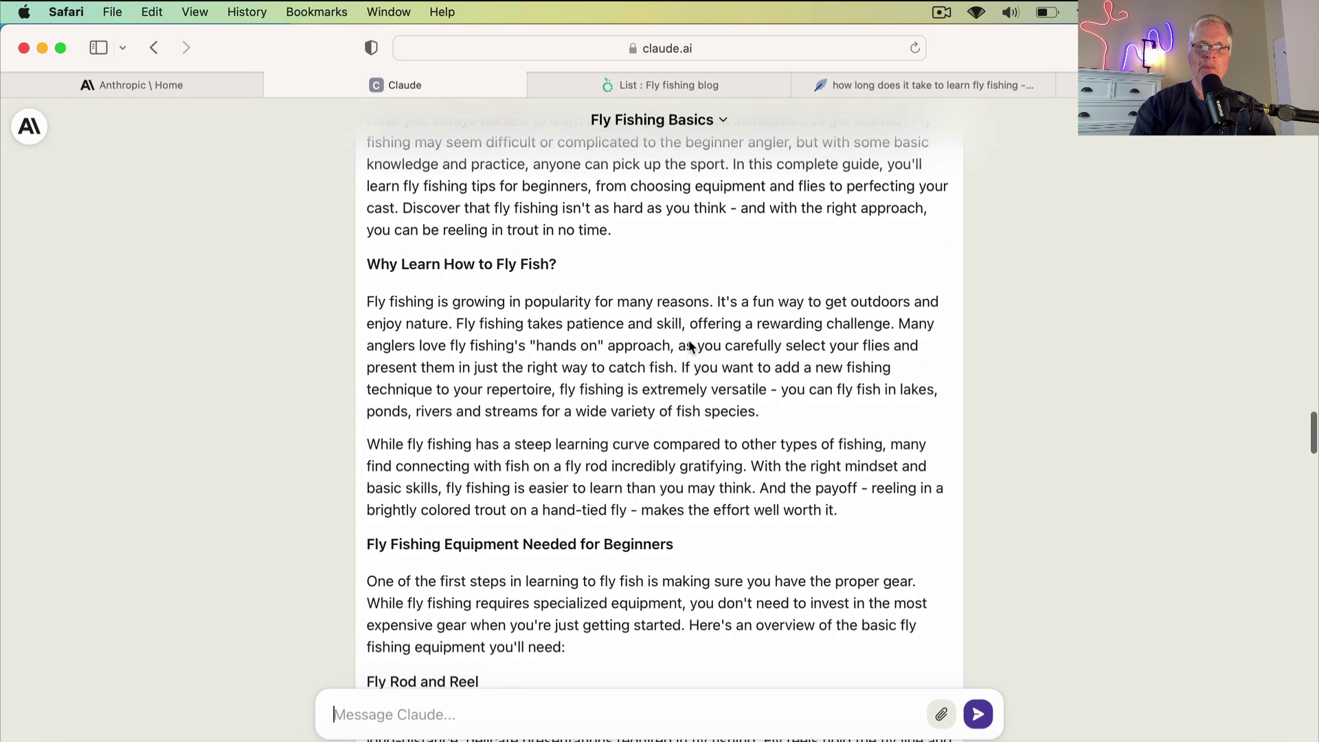
pyautogui.scroll(-8, 689, 342)
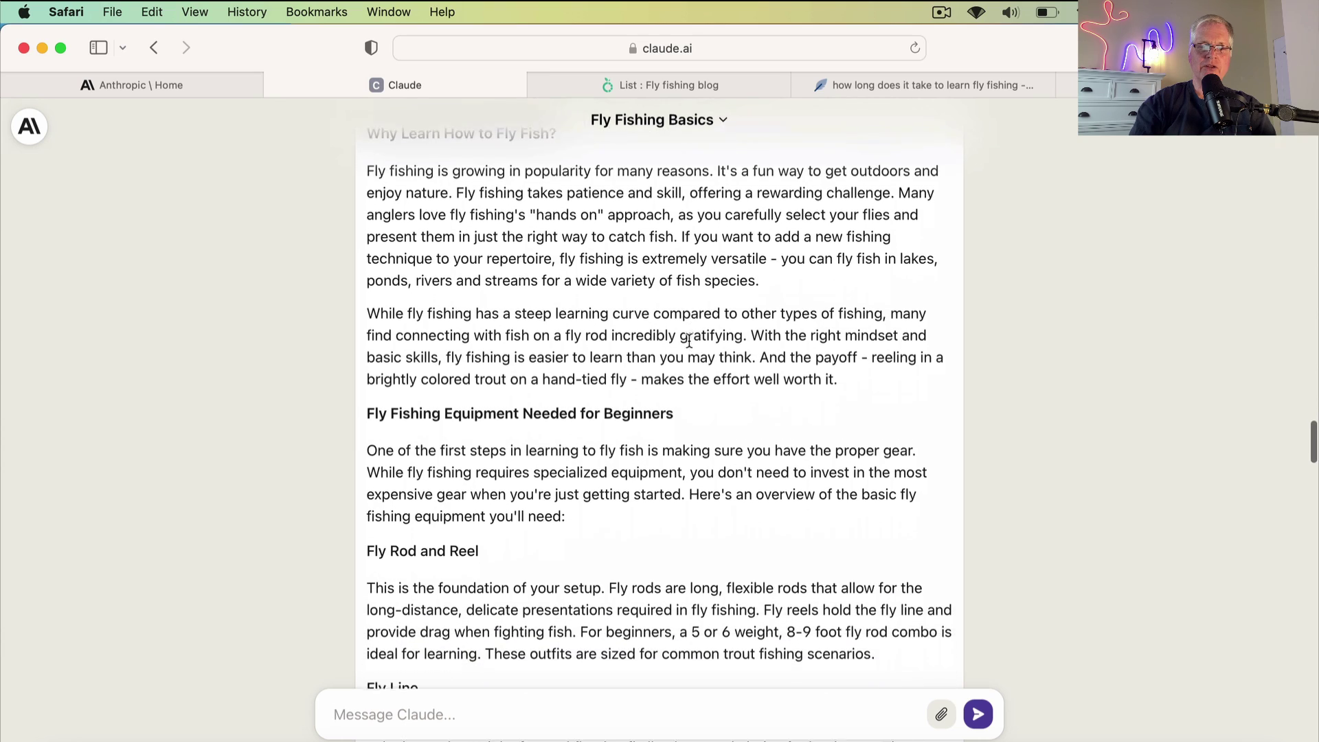
pyautogui.scroll(-5, 688, 342)
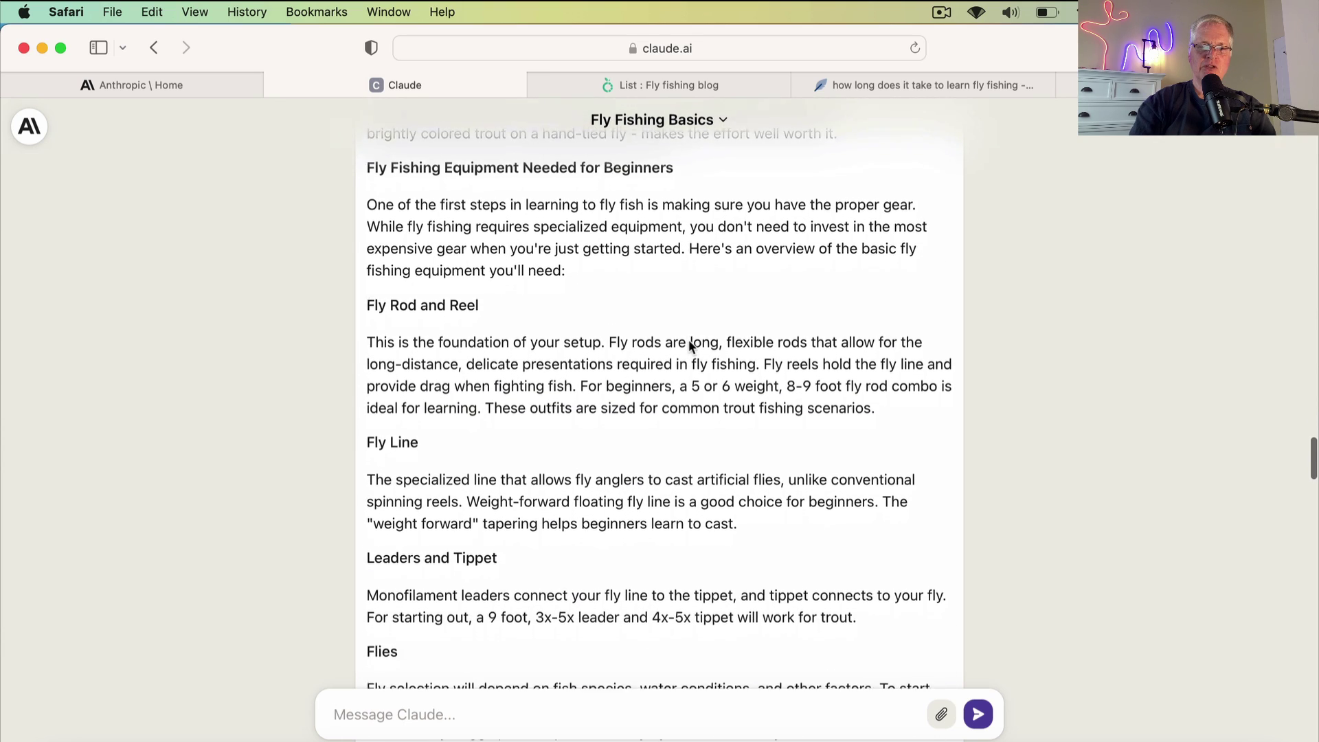
pyautogui.scroll(-5, 689, 344)
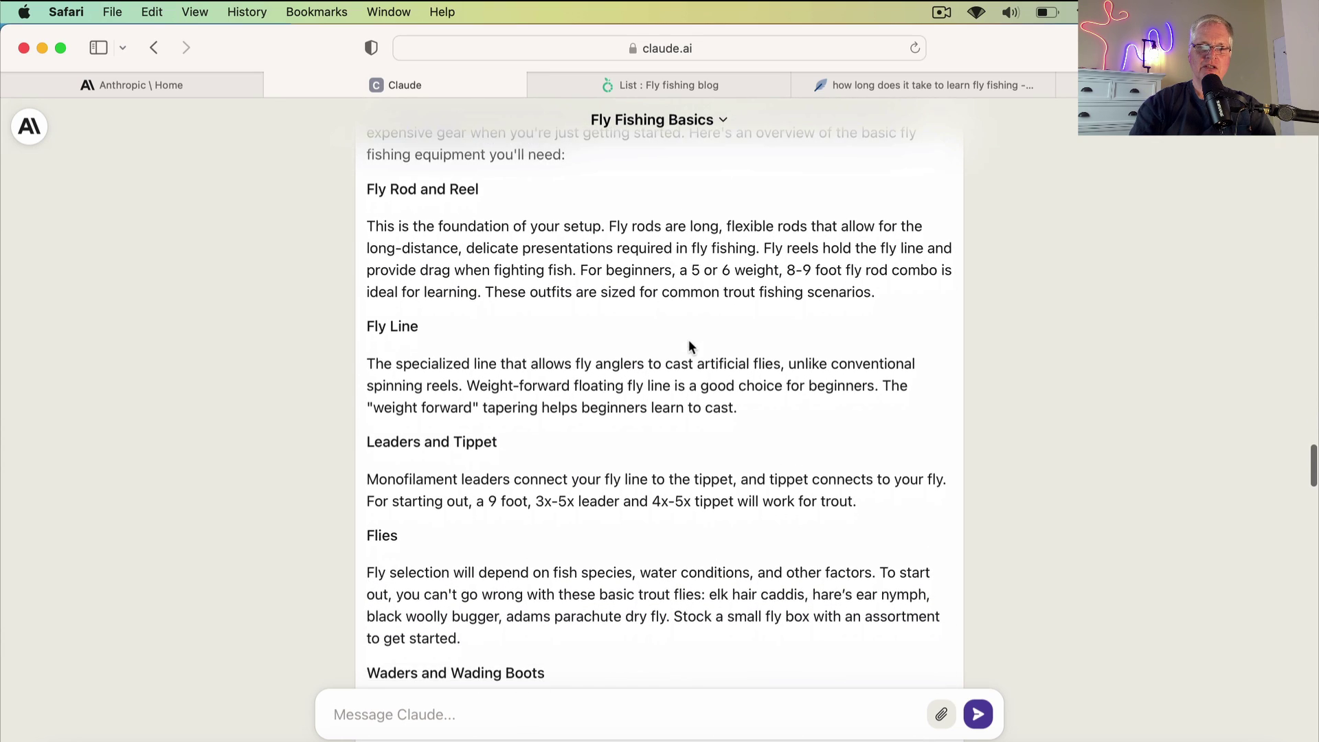
pyautogui.scroll(-10, 689, 342)
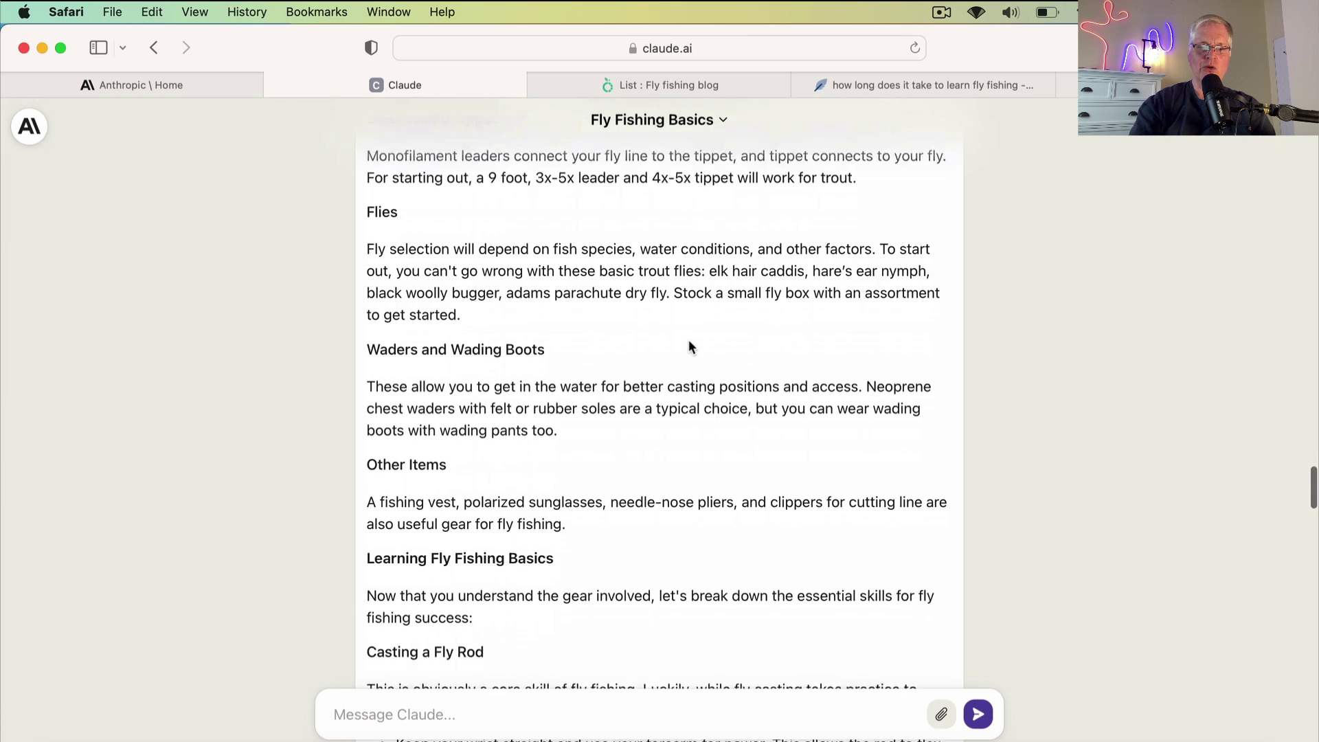
pyautogui.scroll(-8, 689, 343)
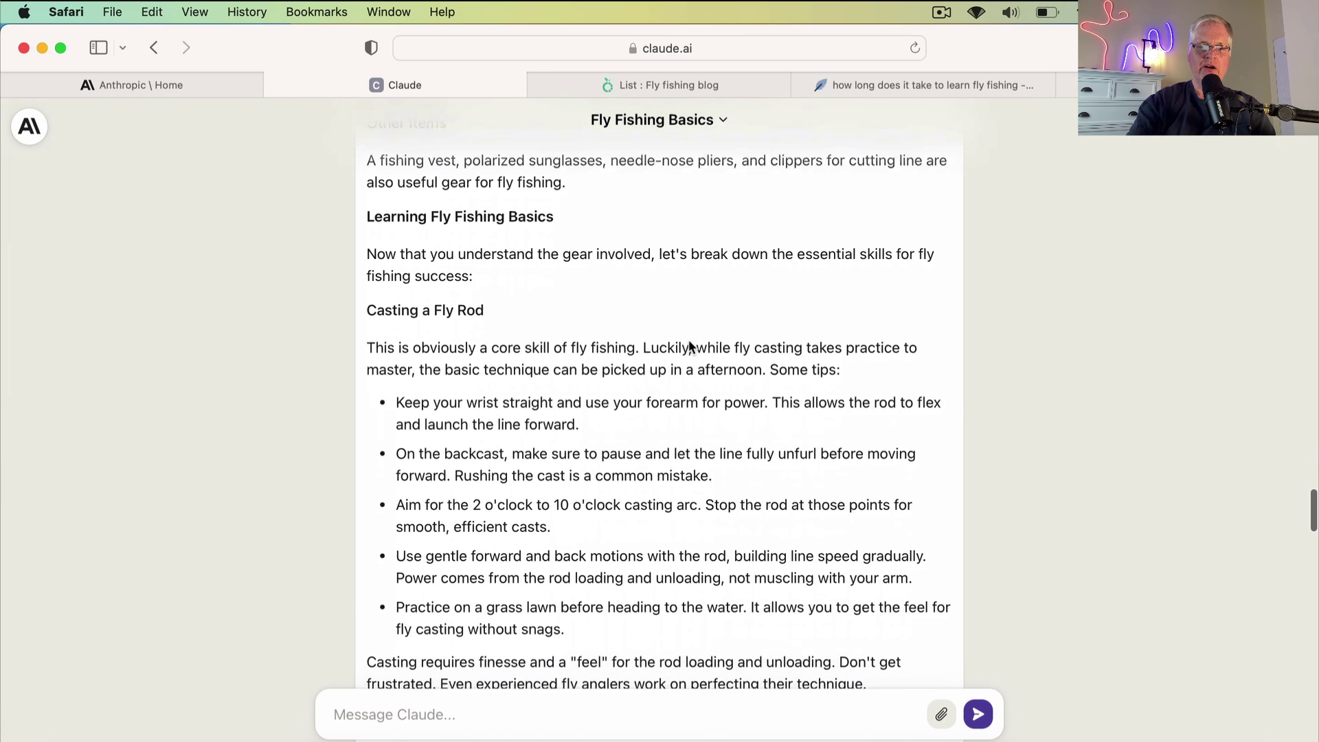
pyautogui.scroll(-4, 688, 339)
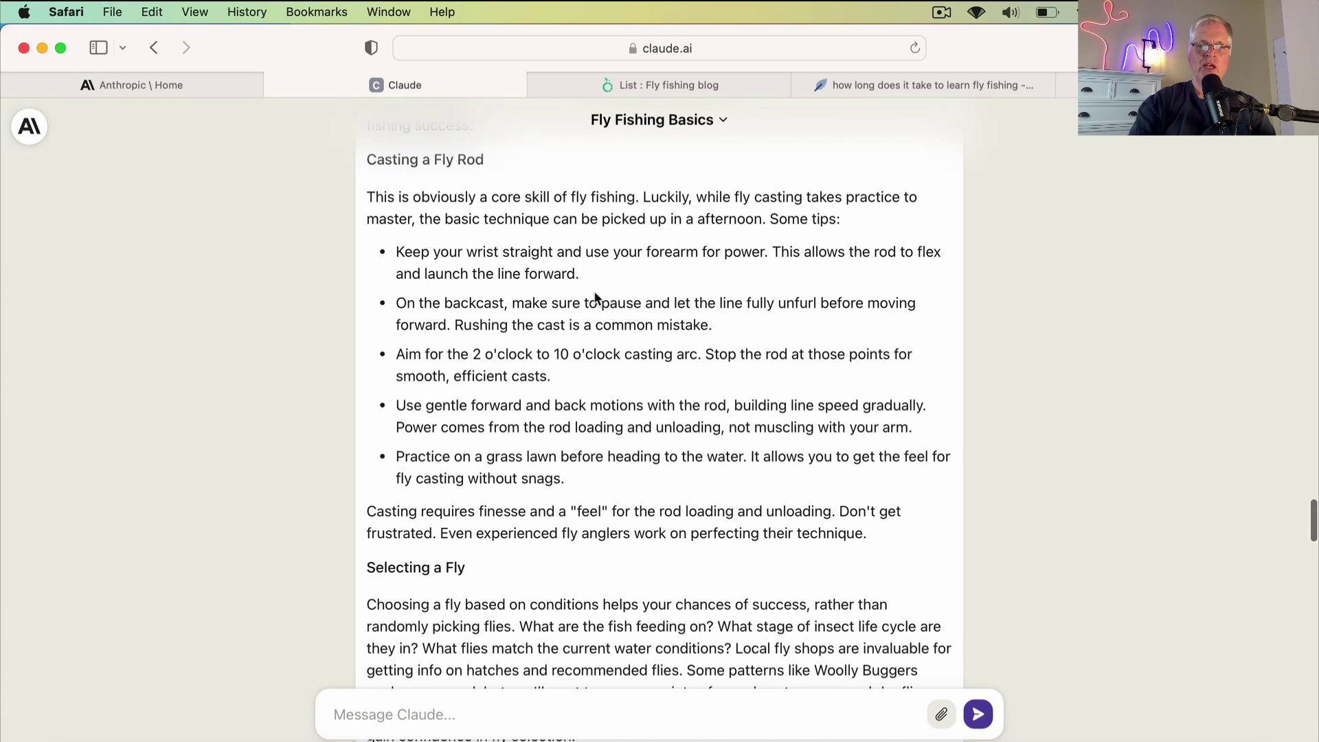
pyautogui.scroll(1, 595, 295)
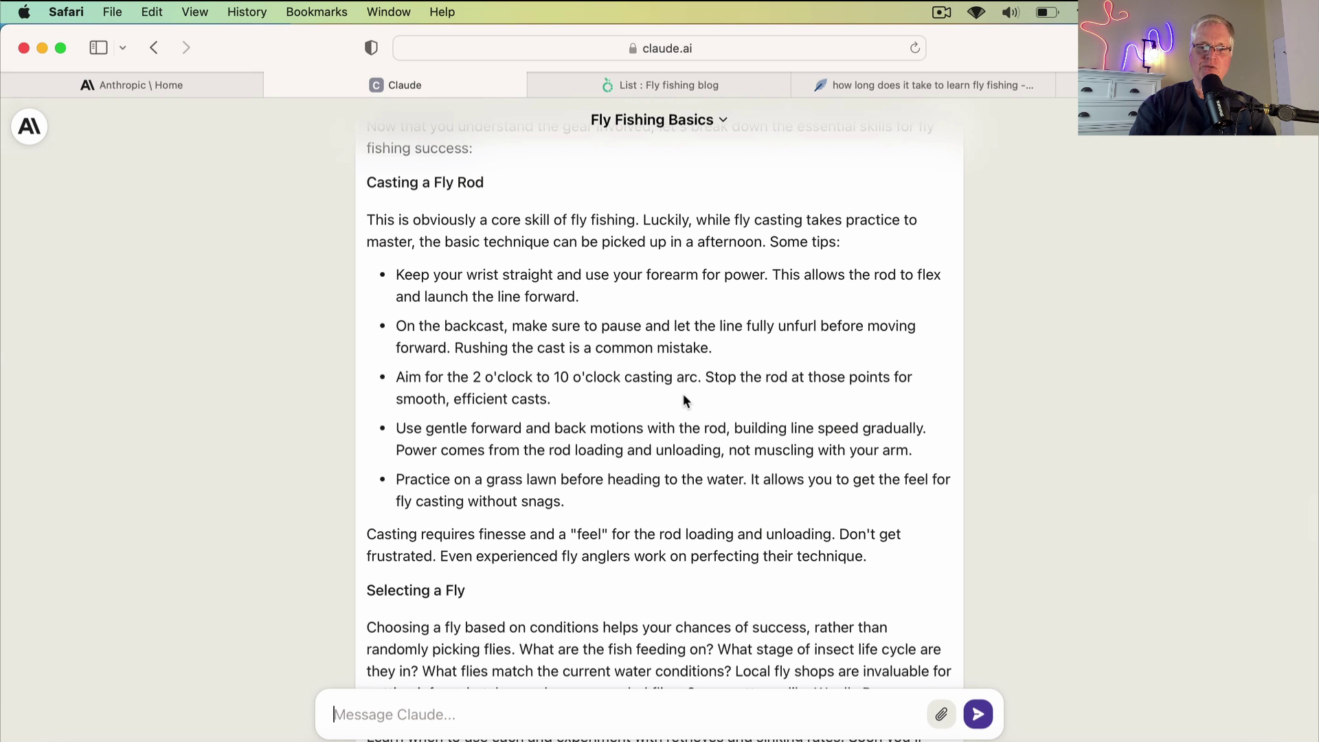
pyautogui.scroll(-3, 683, 394)
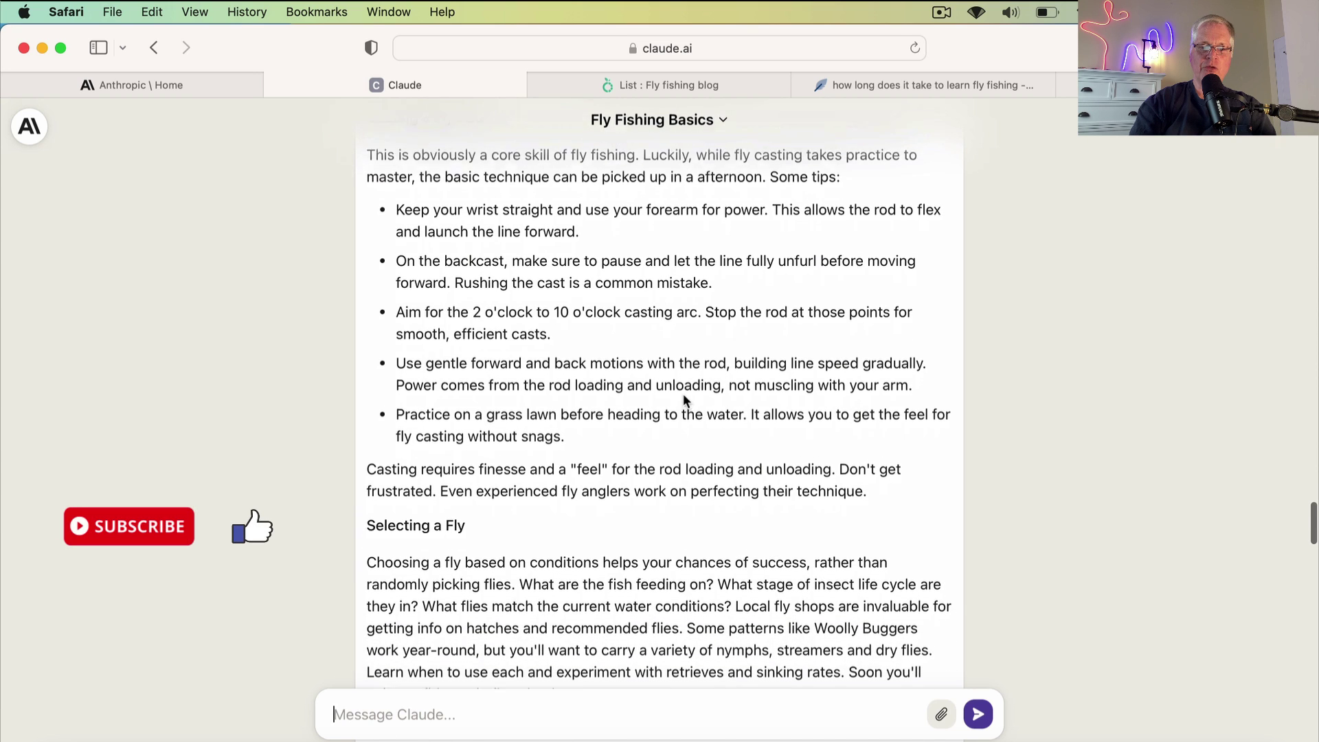
pyautogui.scroll(-1, 683, 396)
pyautogui.scroll(-6, 683, 395)
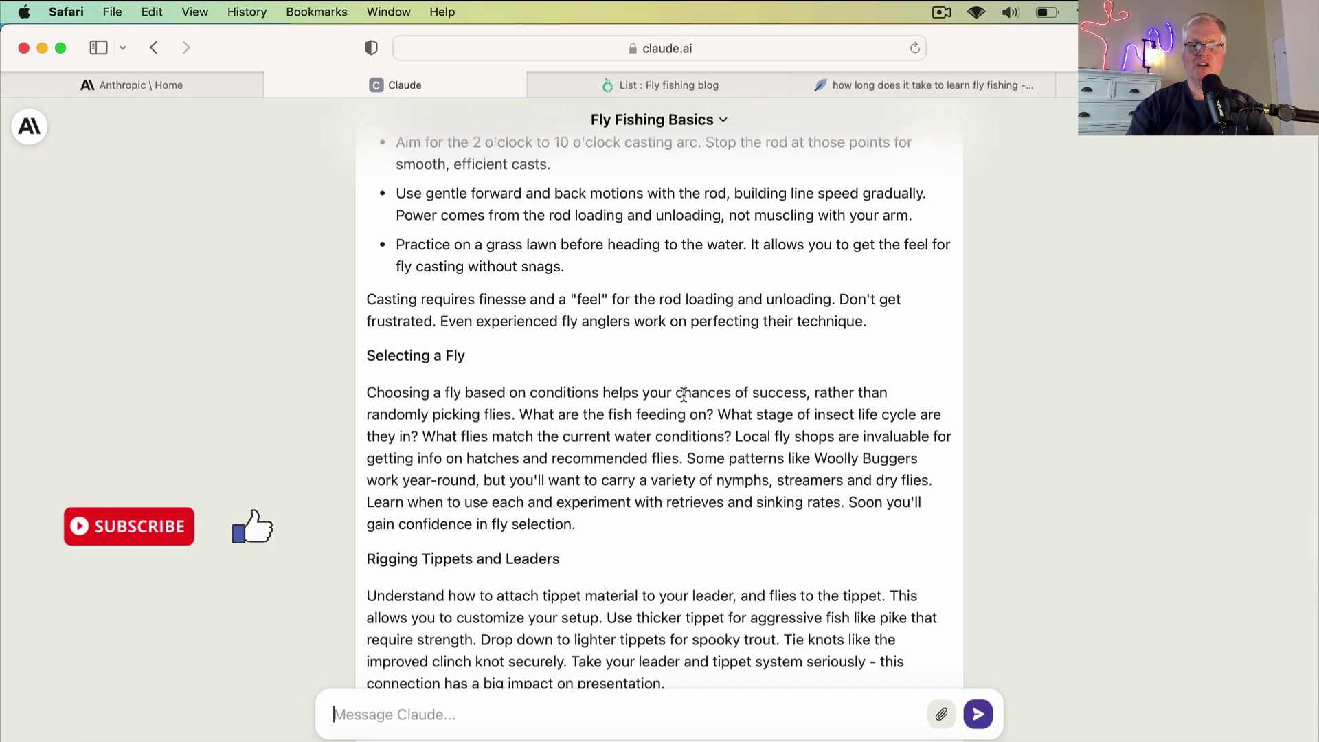
pyautogui.scroll(-3, 683, 395)
pyautogui.scroll(-5, 683, 395)
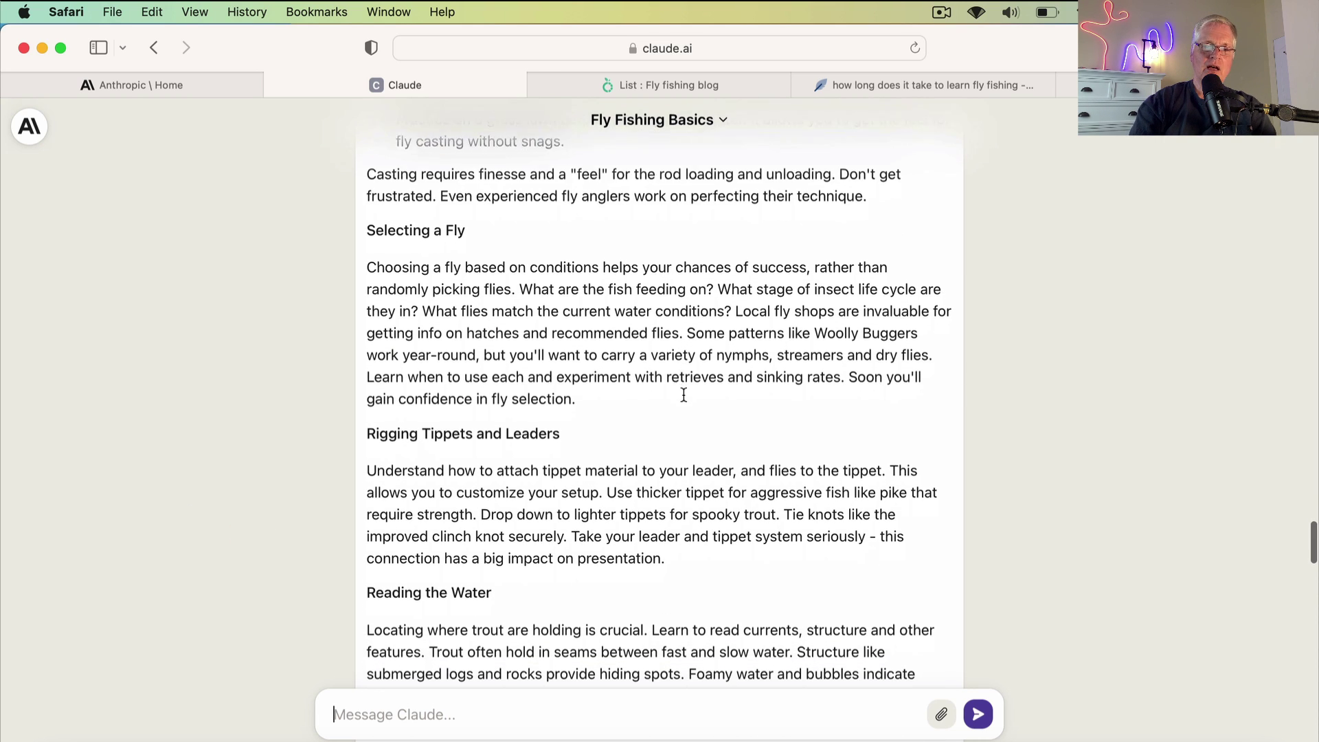
pyautogui.scroll(-15, 682, 401)
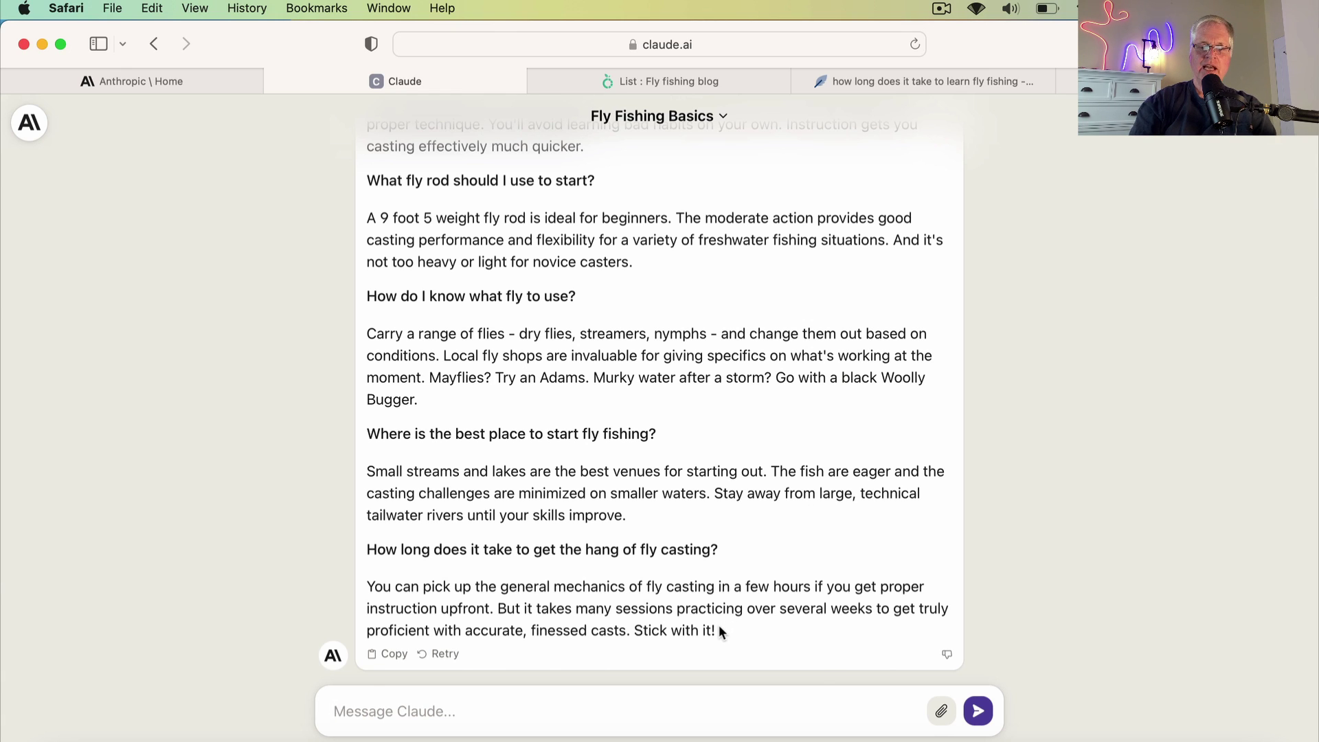
pyautogui.moveTo(718, 626); pyautogui.dragTo(370, 482)
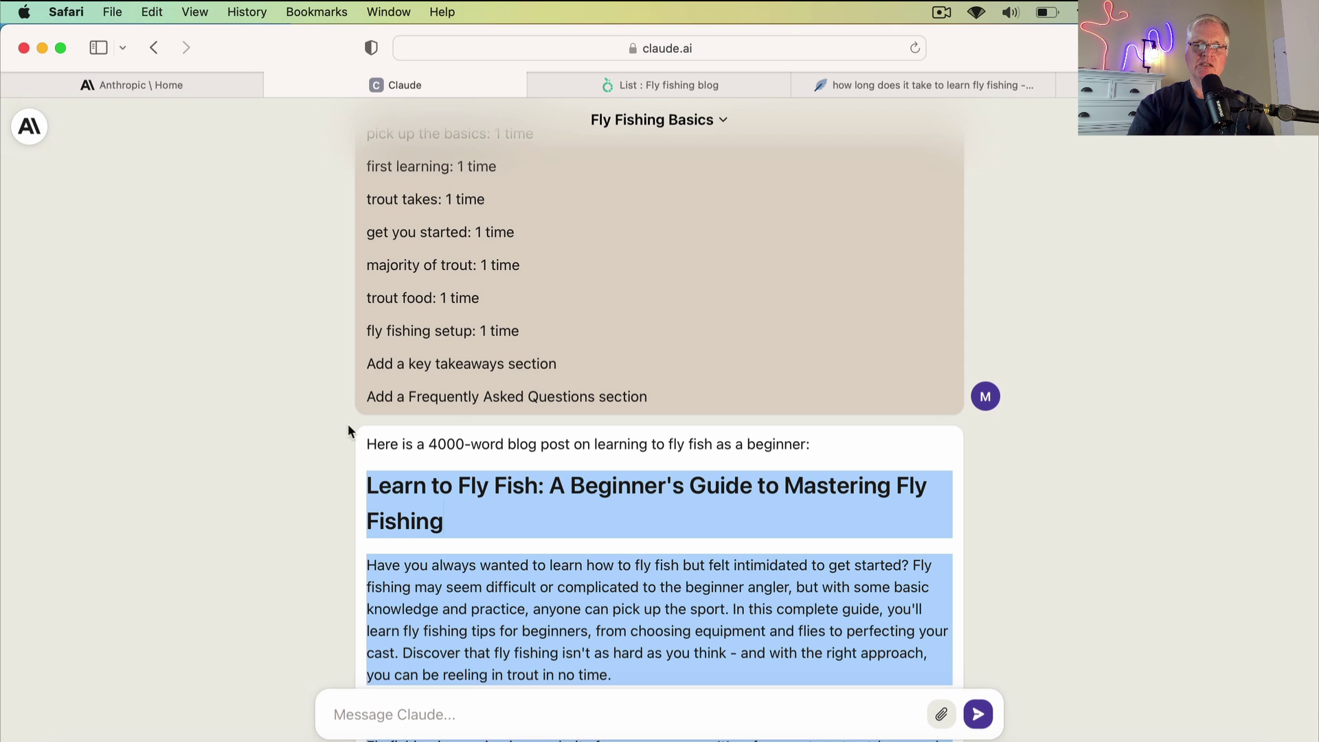
# Paste Claude's fly-fishing article into the empty NeuronWriter editor
pyautogui.click(871, 79)
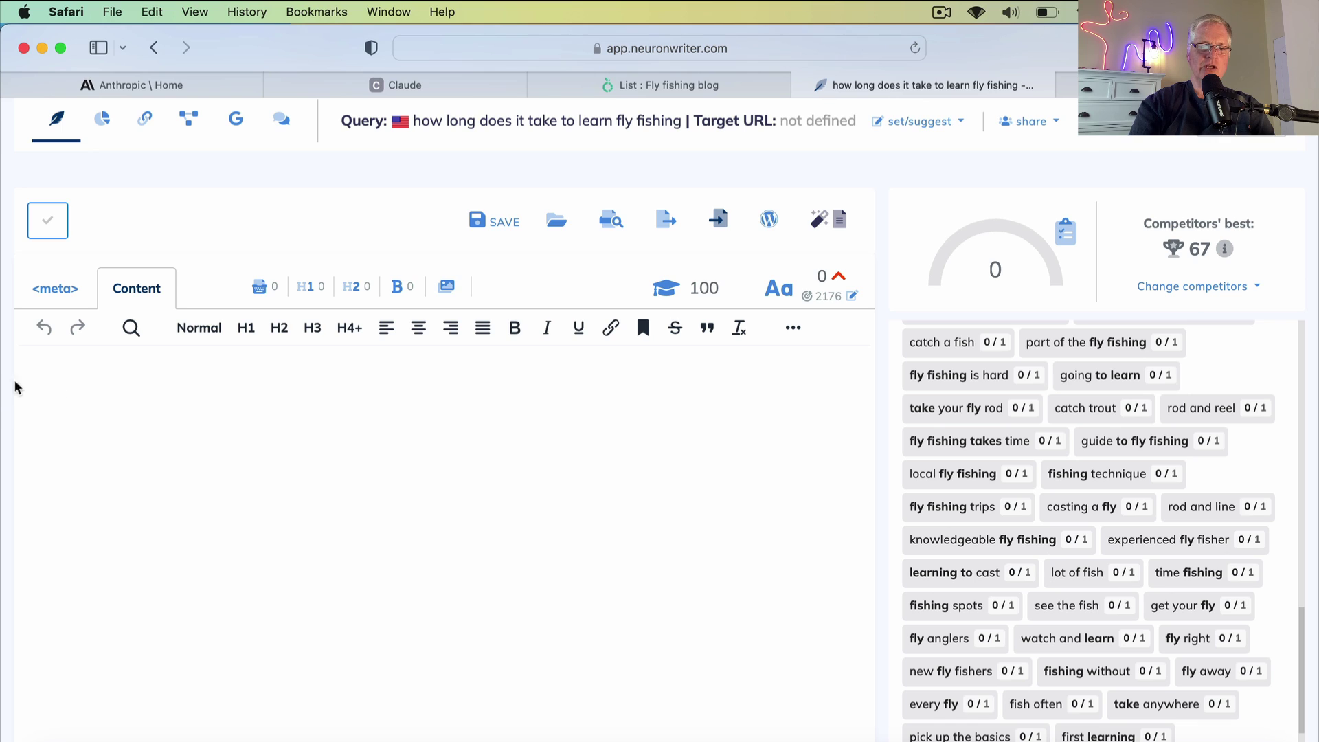
pyautogui.click(65, 369)
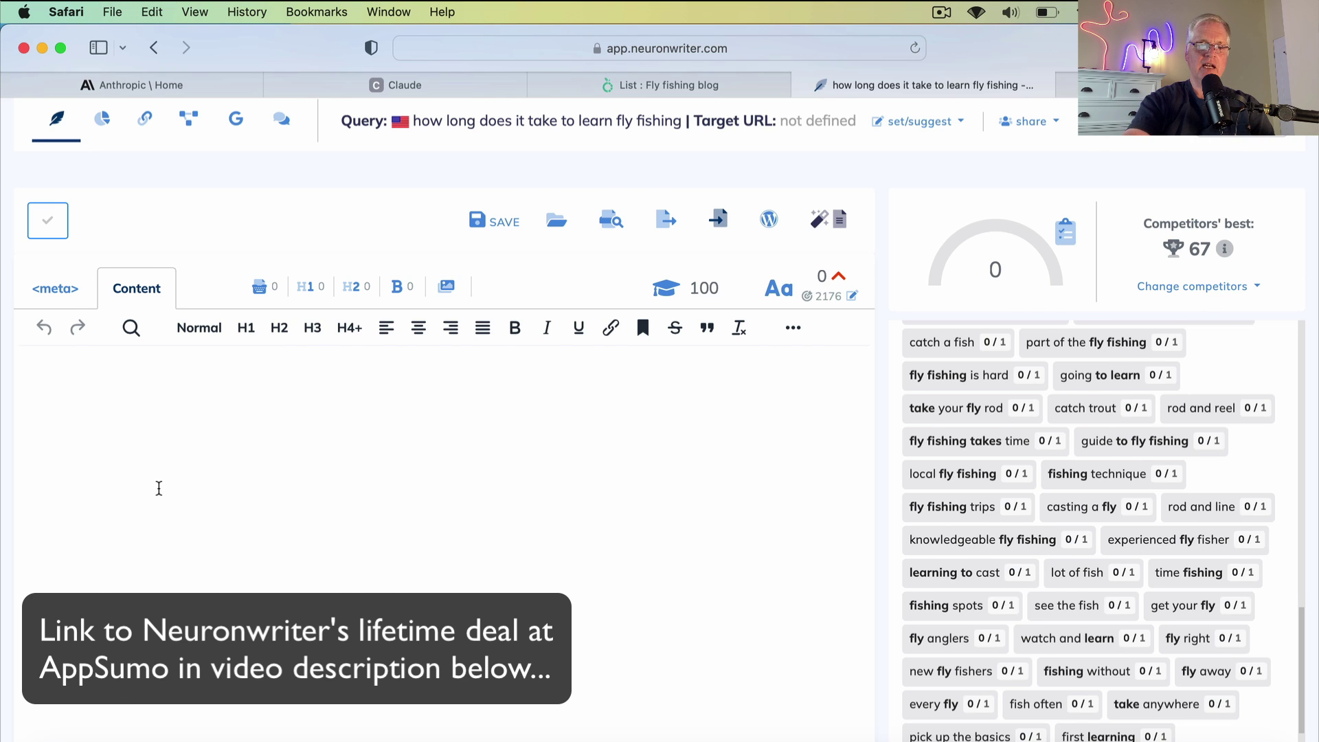
pyautogui.press('super+v')
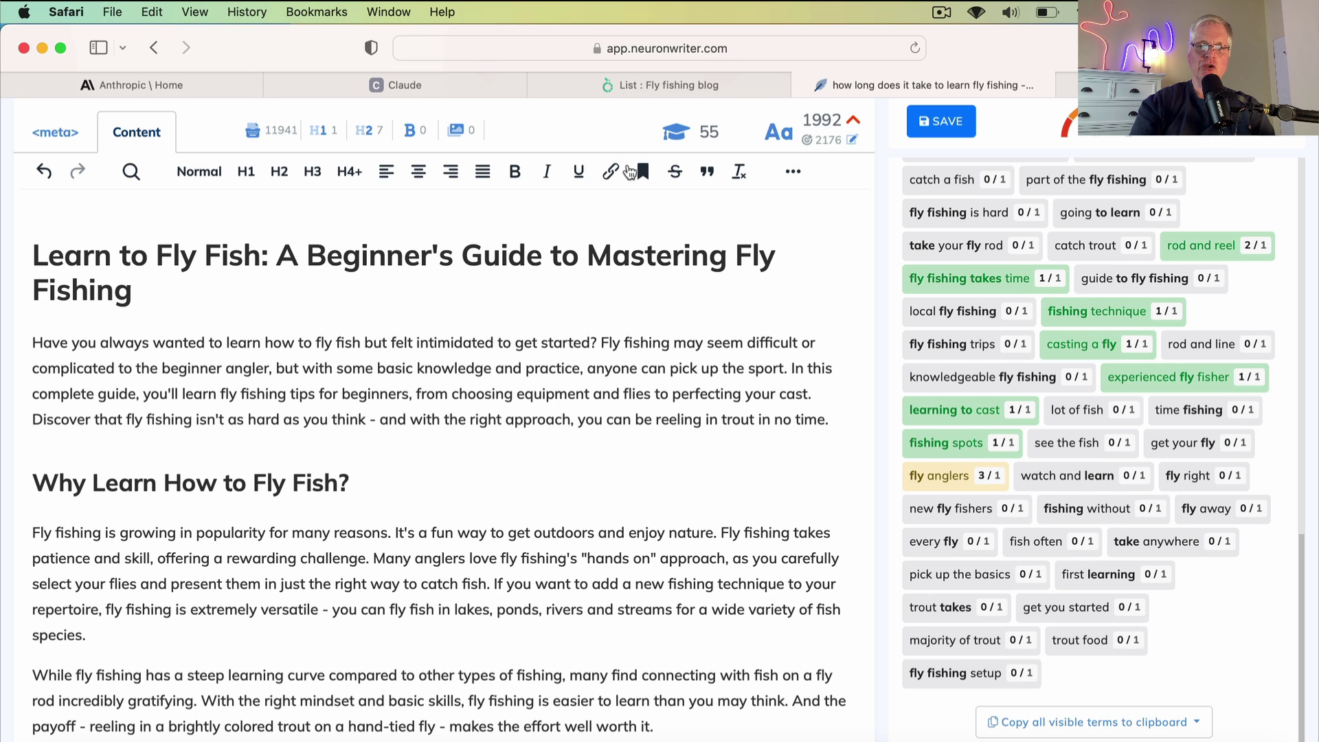
# Replace the title's opening 'Learn to Fly Fish' with 'How Long Does It Take To Learn Fly Fishing' and select the heading
pyautogui.moveTo(811, 114)
pyautogui.click(37, 253)
pyautogui.hotkey('alt', 'shift', 'Right')
pyautogui.hotkey('alt', 'shift', 'Right')
pyautogui.hotkey('alt', 'shift', 'Right')
pyautogui.hotkey('alt', 'shift', 'Right')
pyautogui.write('How Long Does It Take To Learn Fly Fishing')
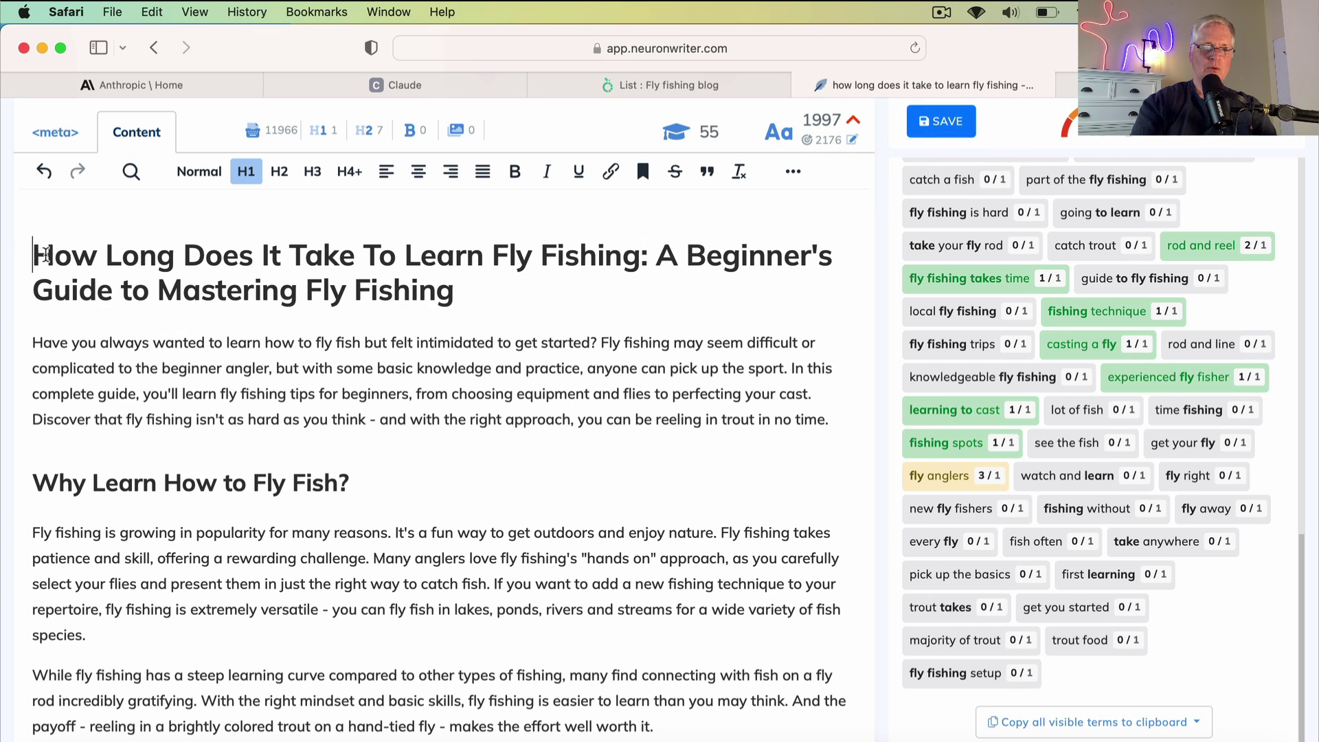
pyautogui.moveTo(36, 254); pyautogui.dragTo(460, 294)
pyautogui.press('super+c')
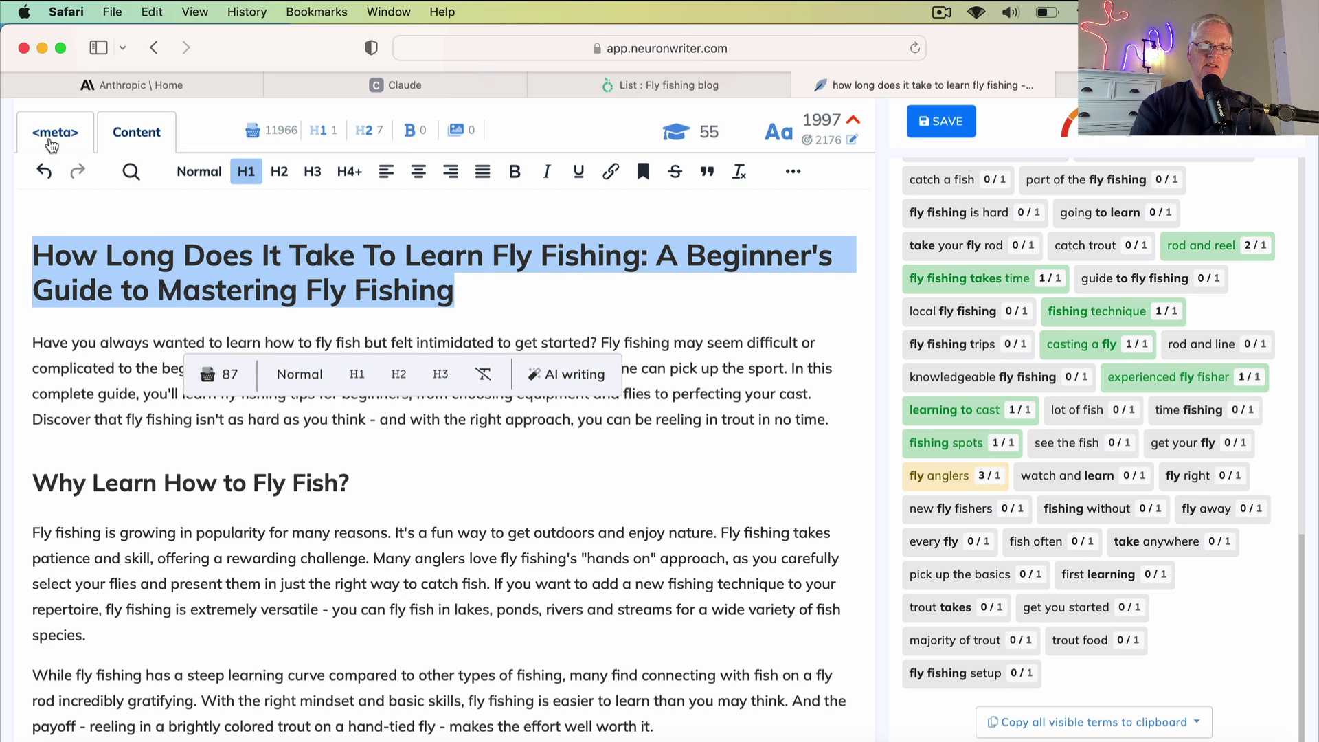
# Paste the rewritten heading into the meta Title field, lifting the content score to 68
pyautogui.click(55, 131)
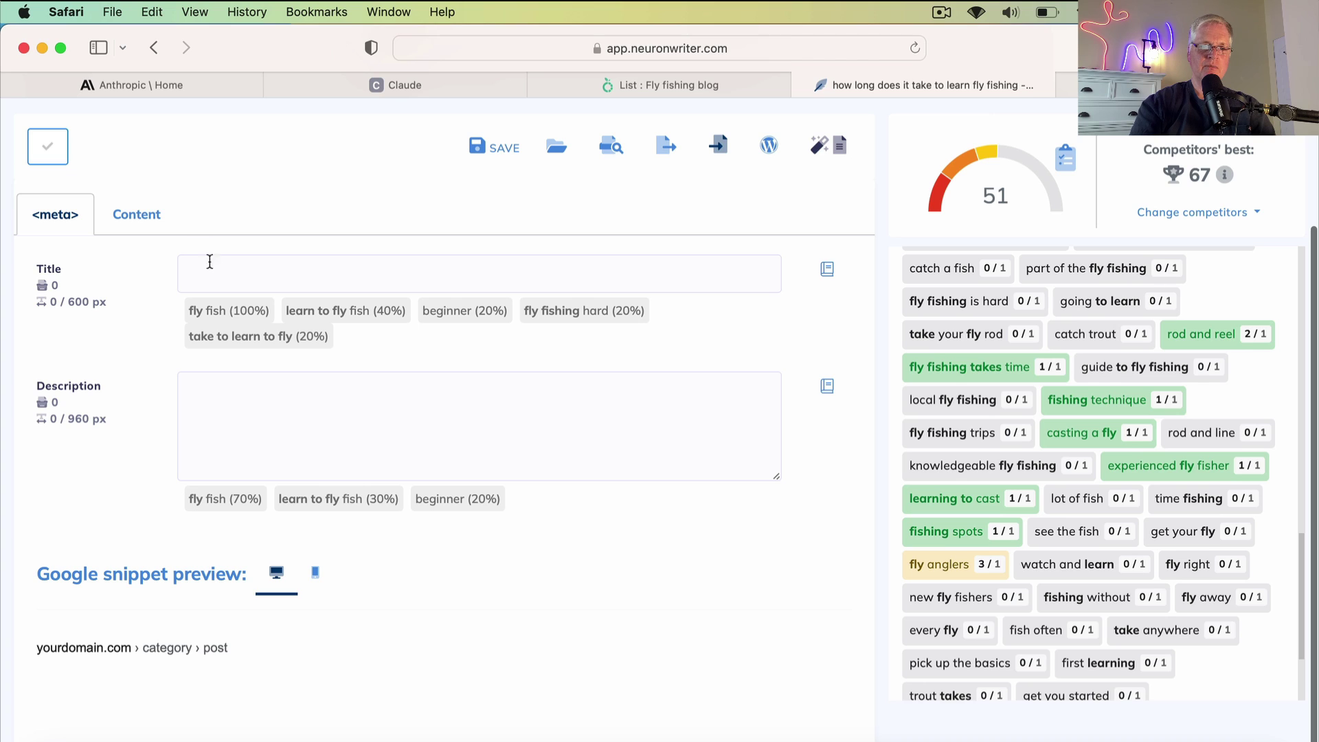
pyautogui.press('super+v')
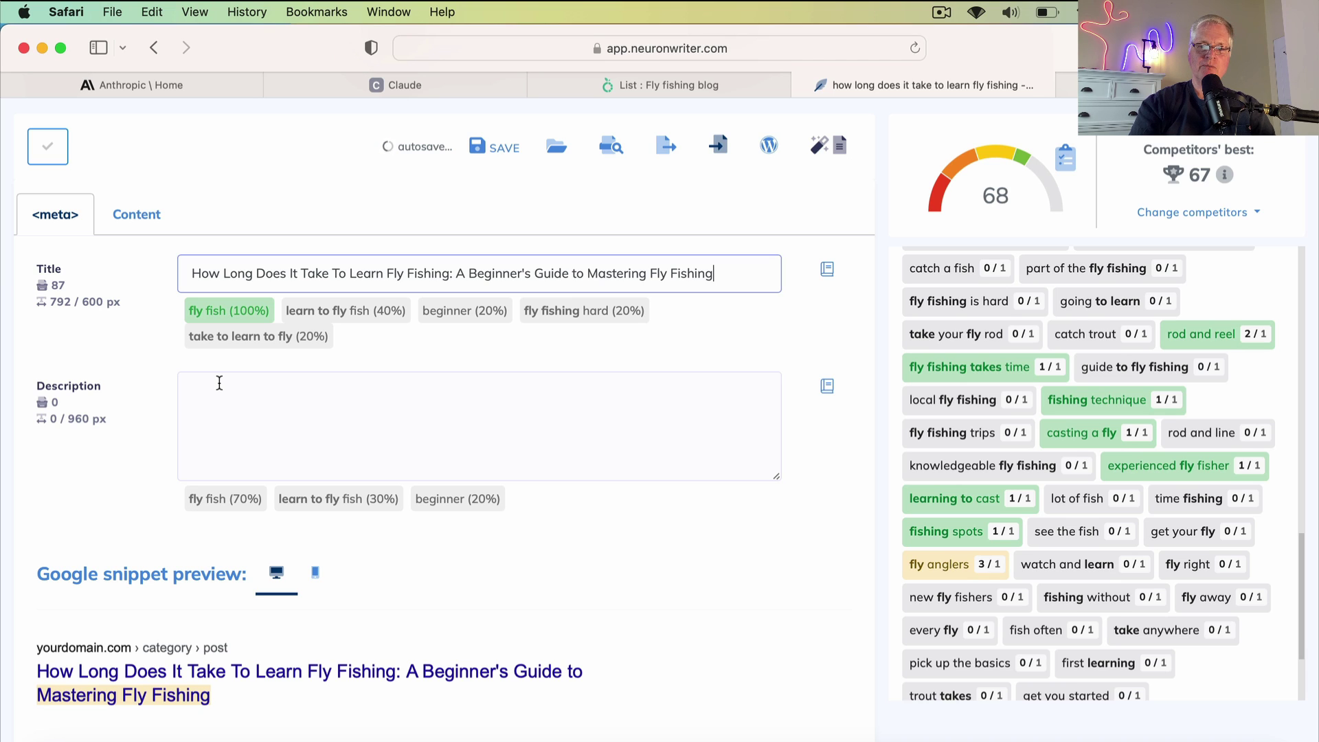
pyautogui.click(150, 218)
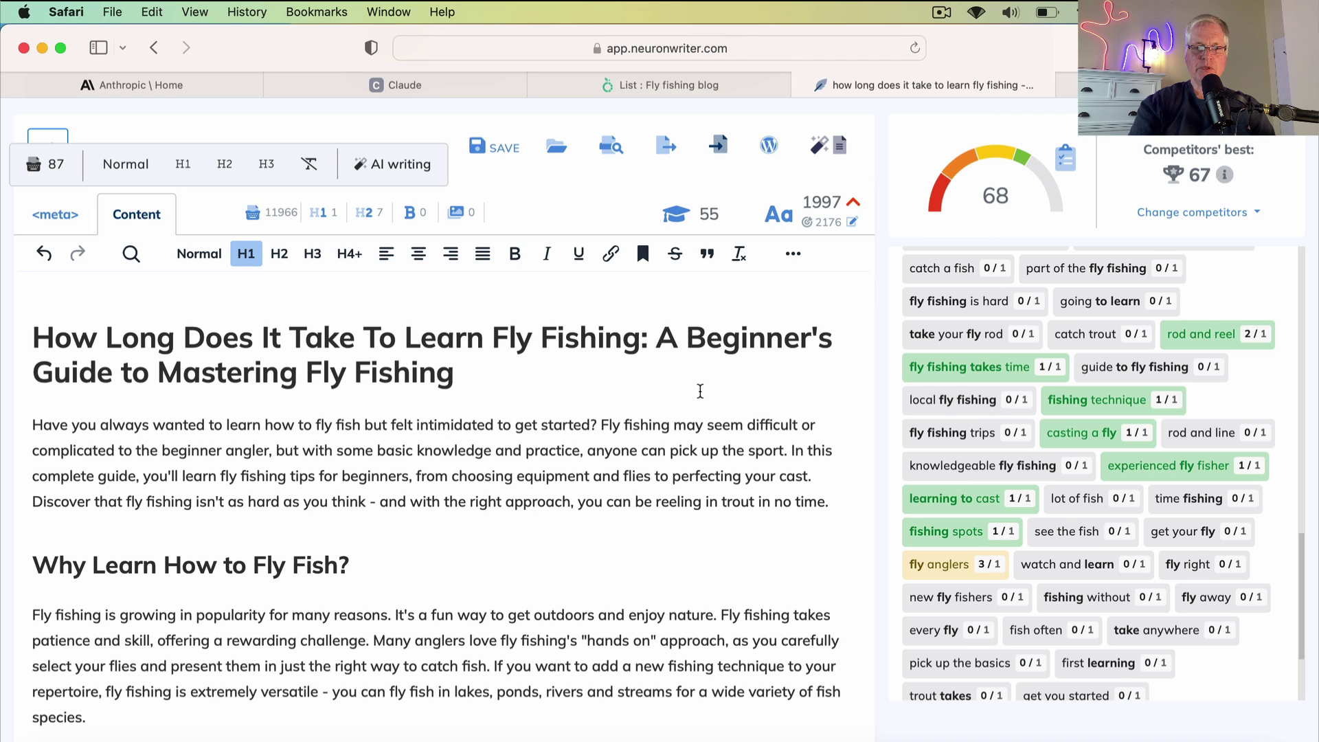
# Save the article, then compare its word count with competitors and check the basic term usage
pyautogui.click(532, 145)
pyautogui.moveTo(835, 206)
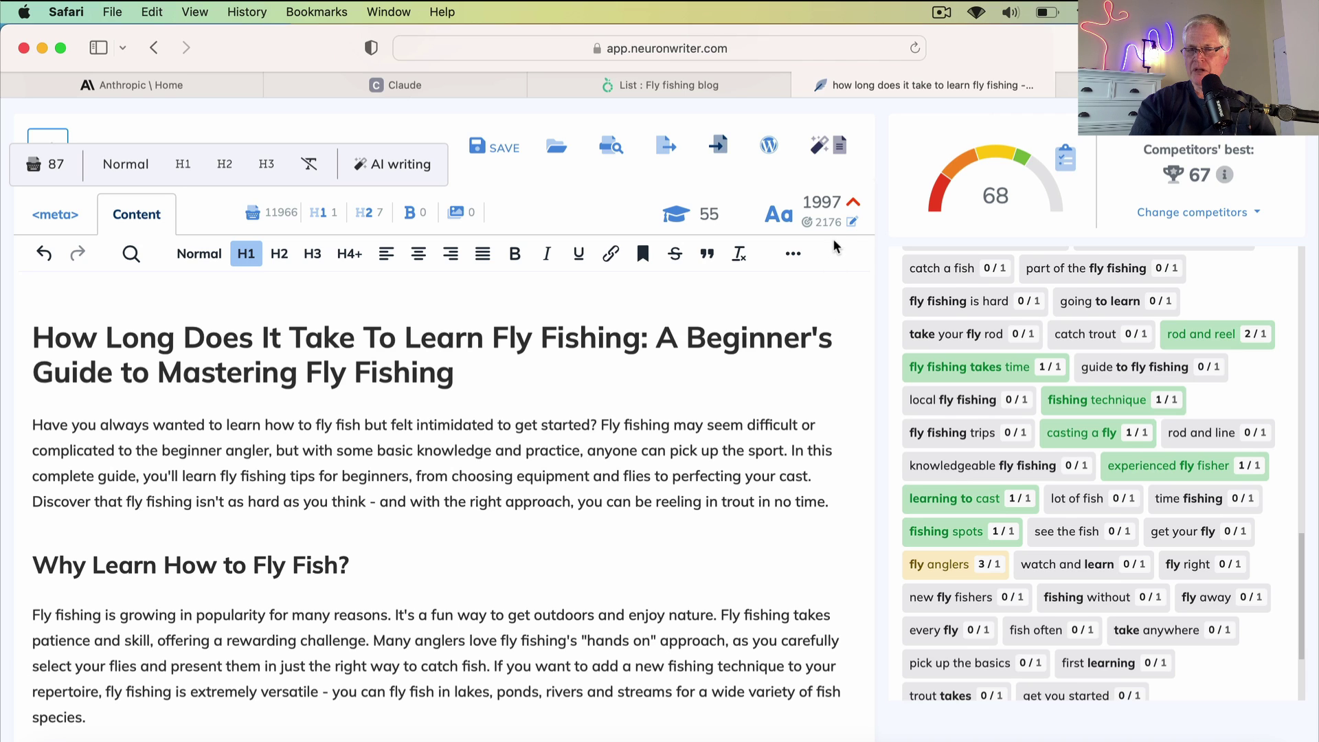
pyautogui.moveTo(834, 239)
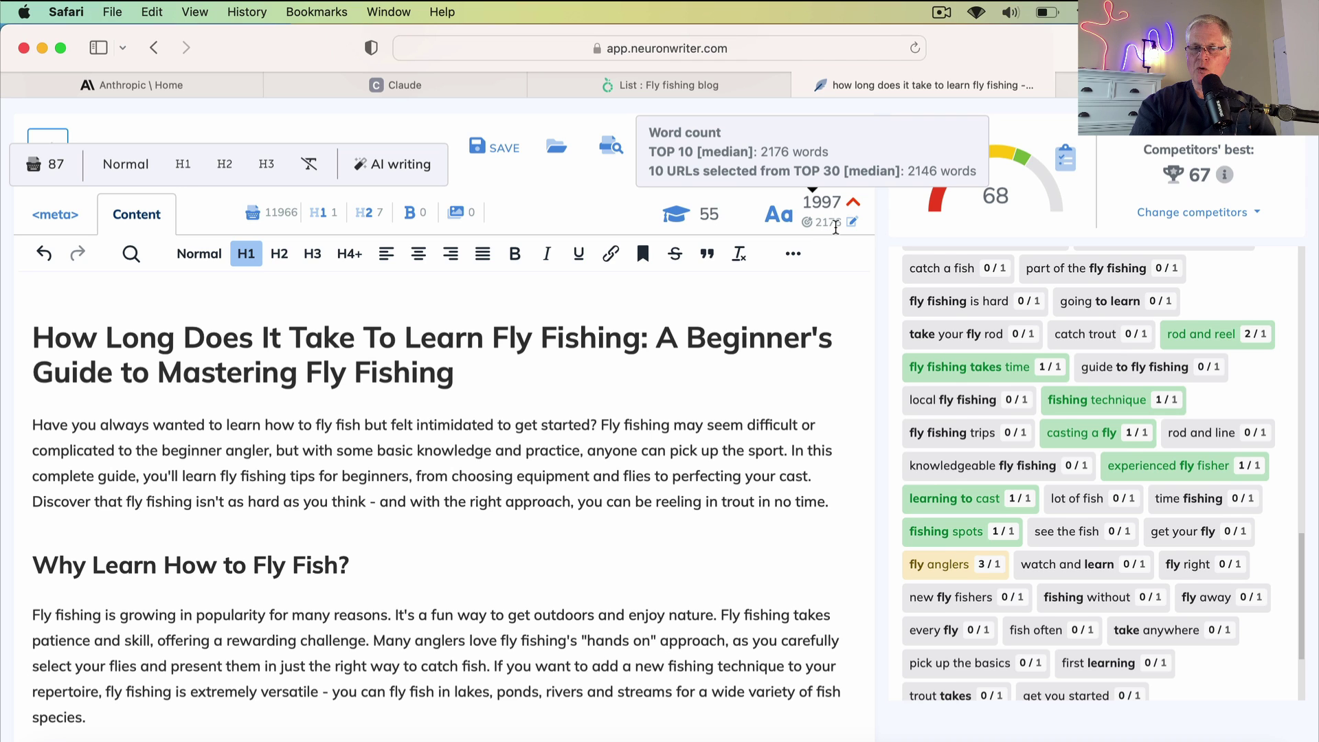
pyautogui.scroll(1, 814, 300)
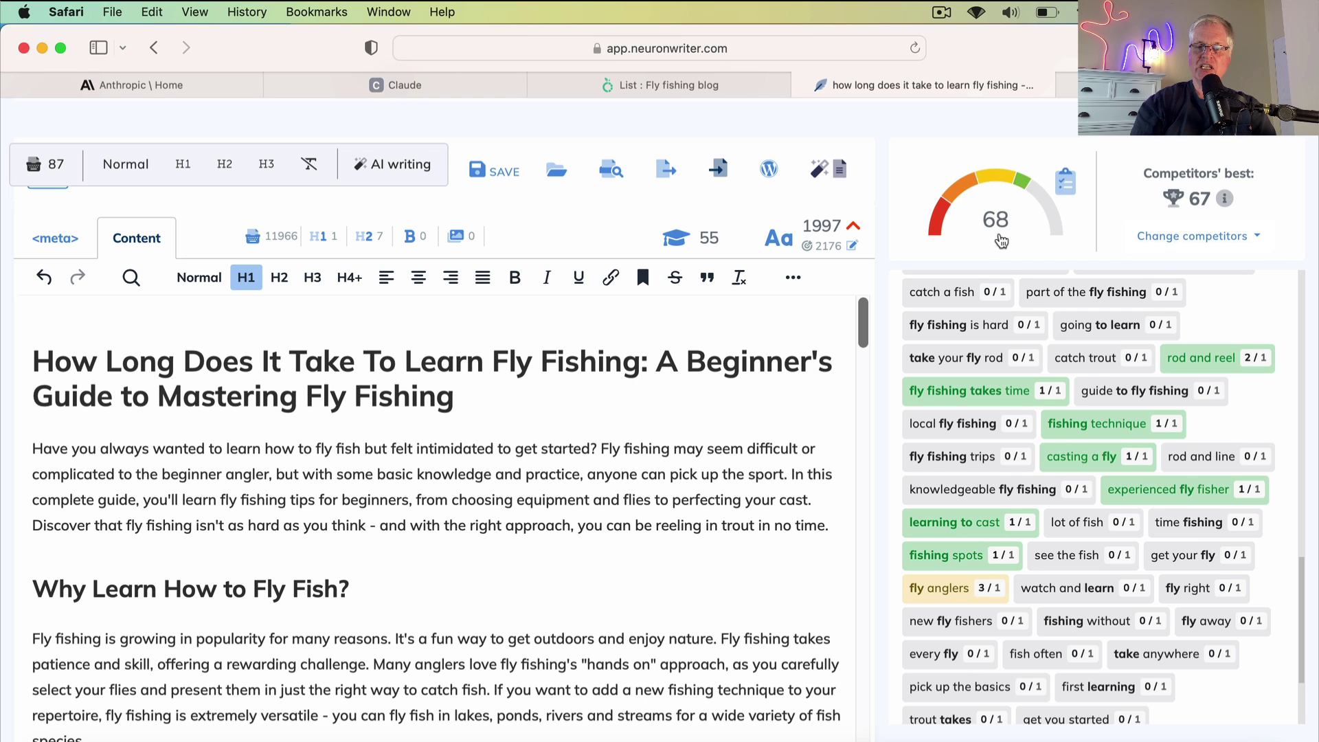
pyautogui.scroll(4, 1016, 399)
pyautogui.scroll(10, 1015, 399)
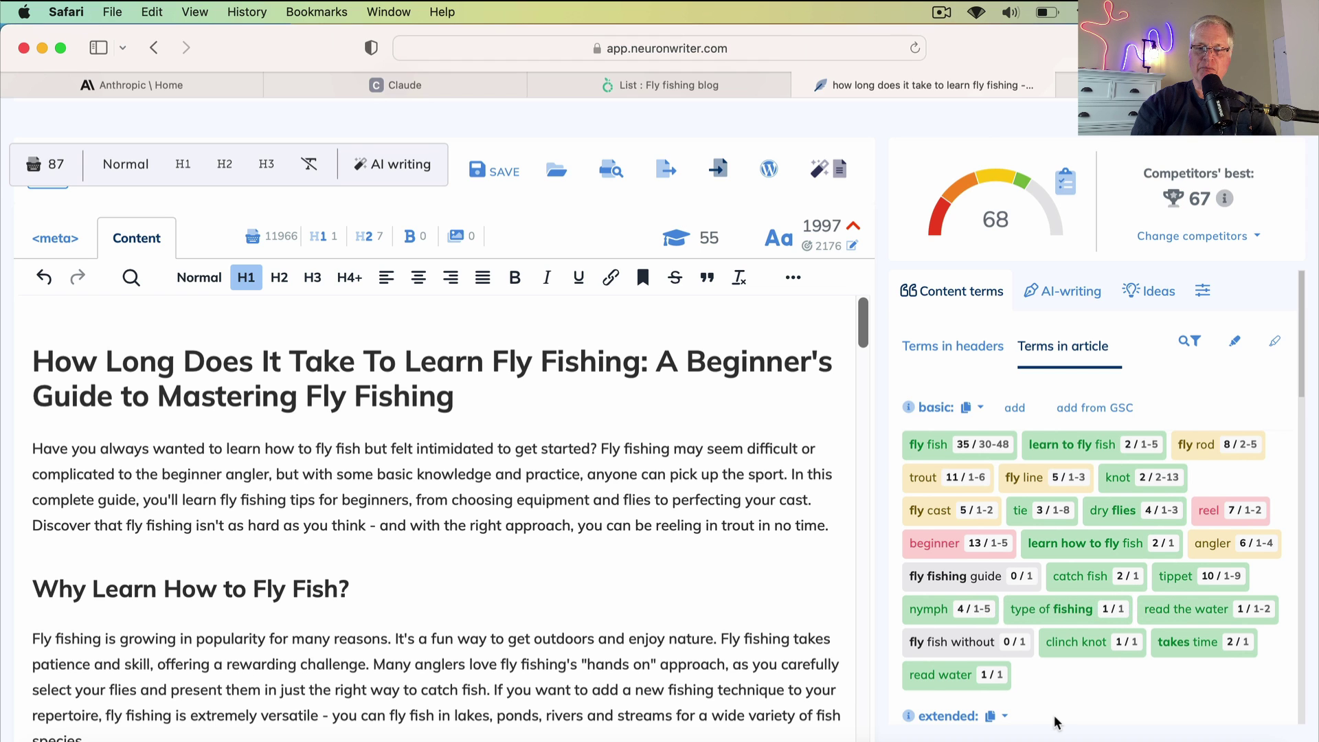
# Scroll through the content analysis and bring up the suggested terms for headers
pyautogui.scroll(-8, 1056, 721)
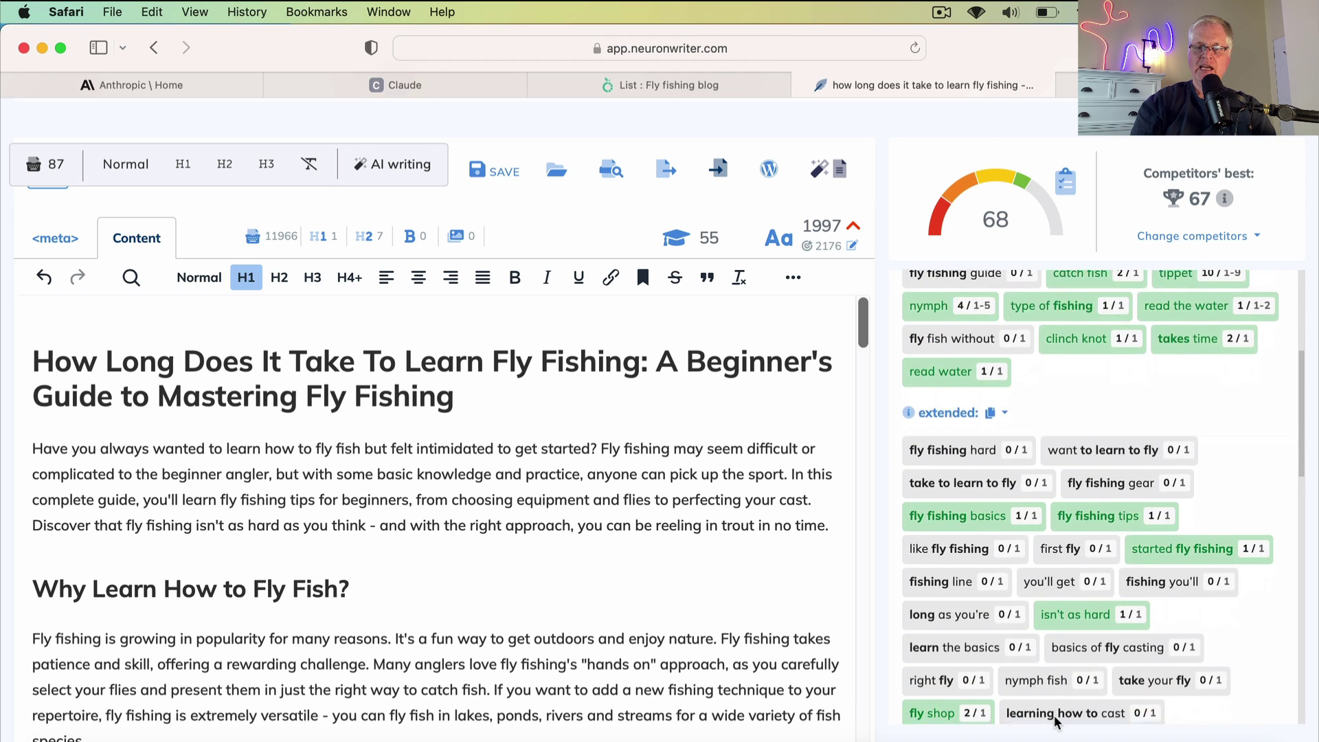
pyautogui.scroll(-4, 1056, 721)
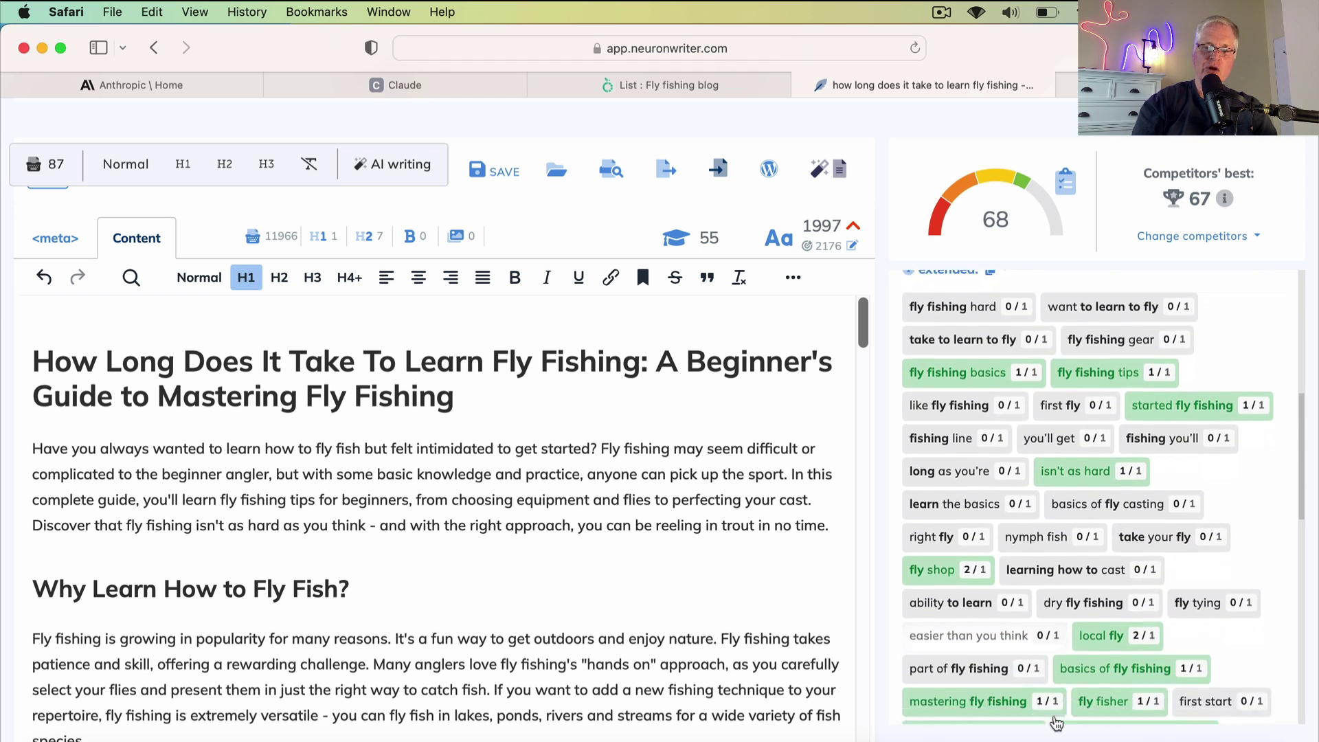
pyautogui.scroll(-5, 1056, 721)
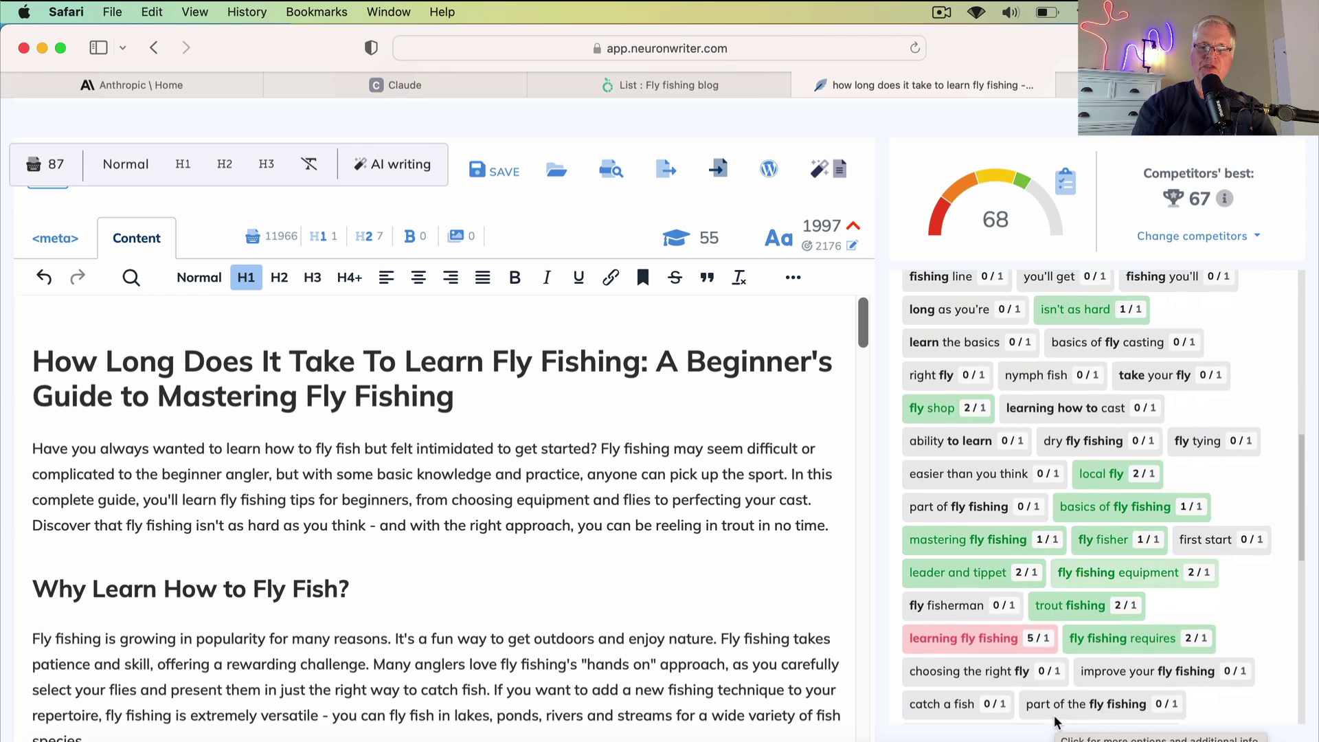
pyautogui.scroll(-4, 1055, 722)
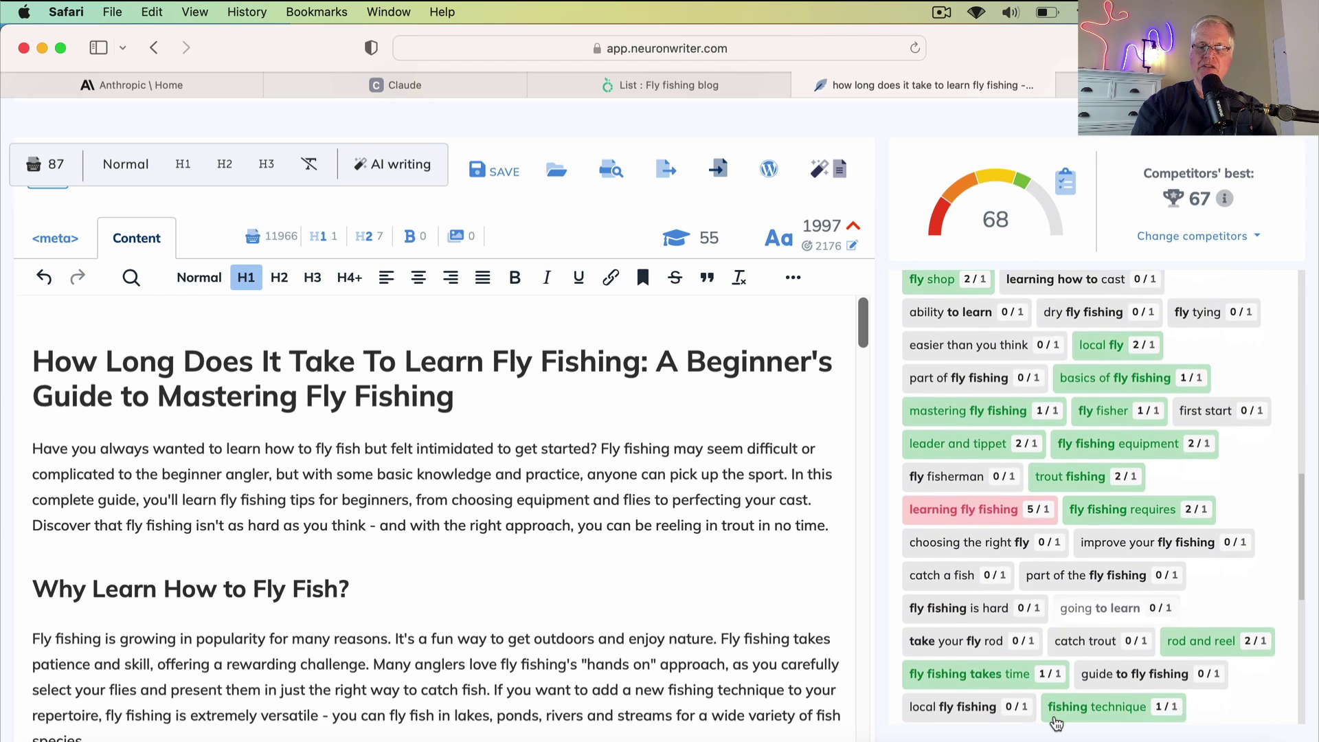
pyautogui.scroll(-8, 1056, 721)
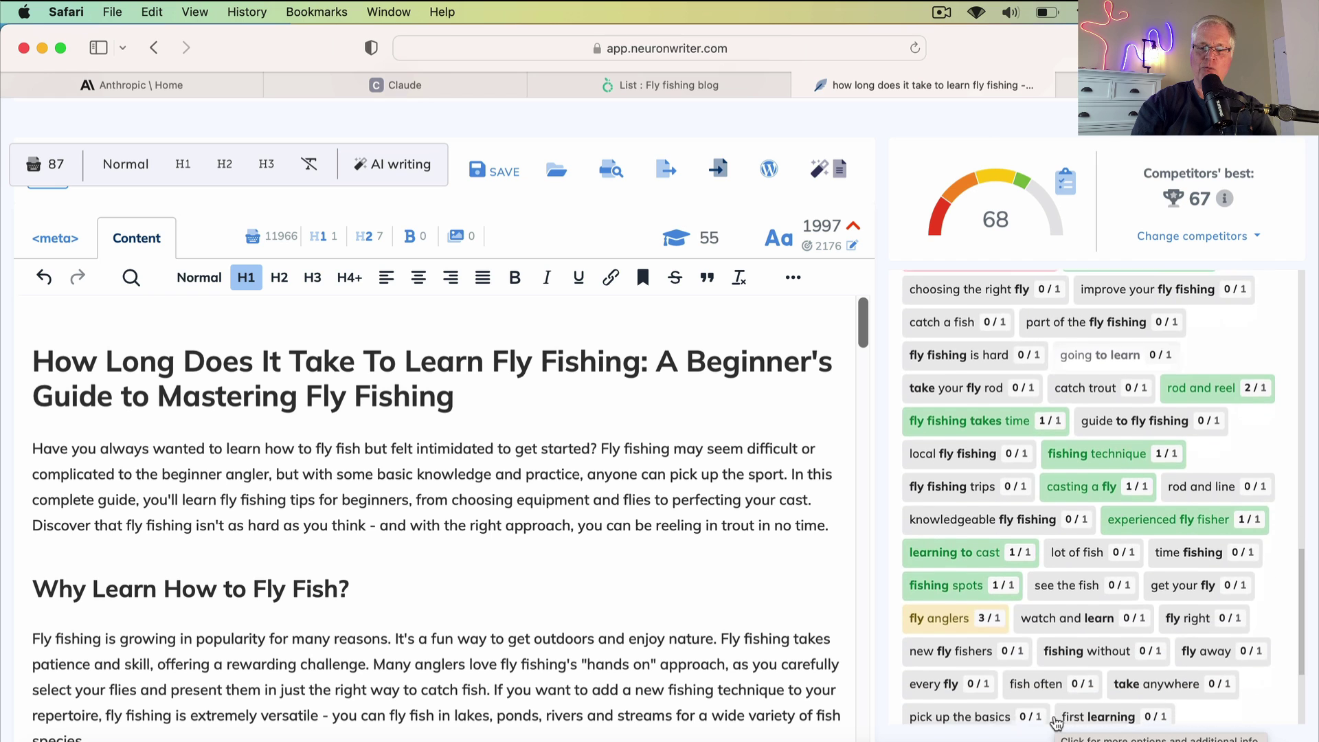
pyautogui.scroll(-6, 1055, 721)
pyautogui.scroll(9, 1056, 722)
pyautogui.scroll(10, 1056, 721)
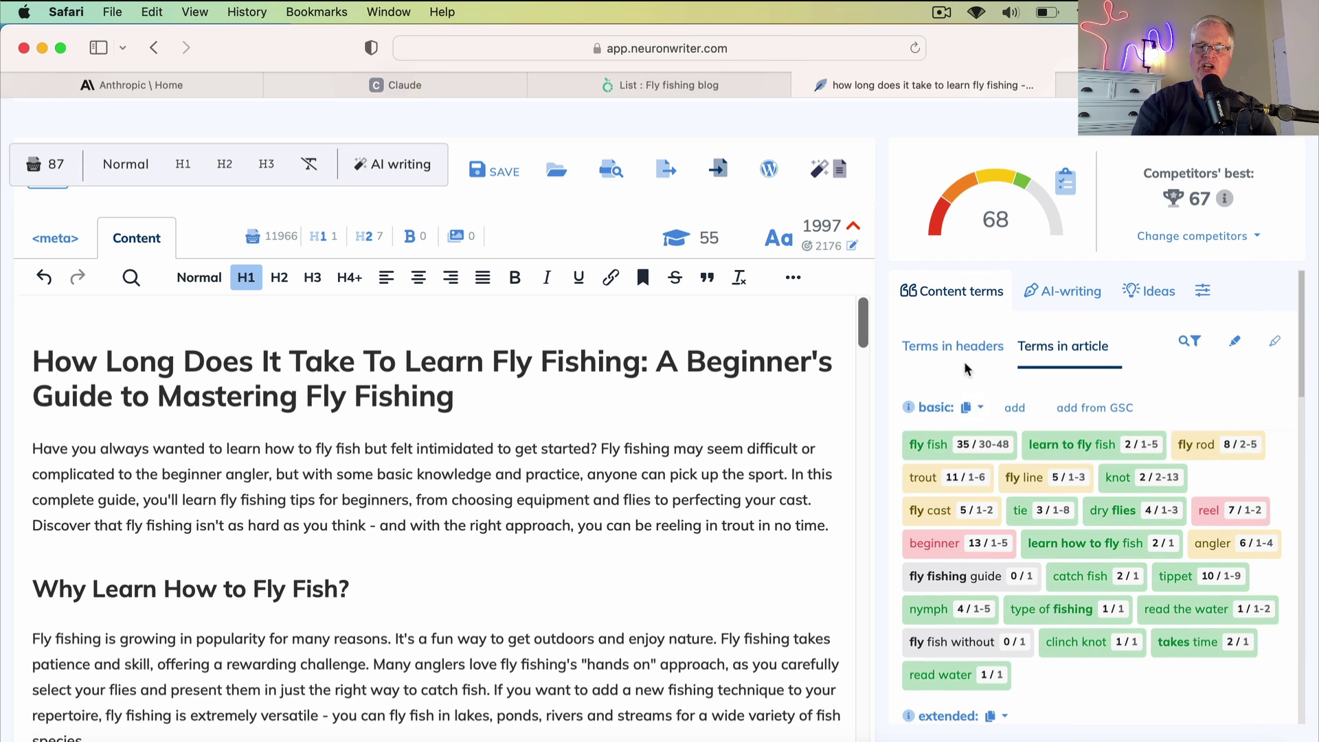
pyautogui.click(967, 367)
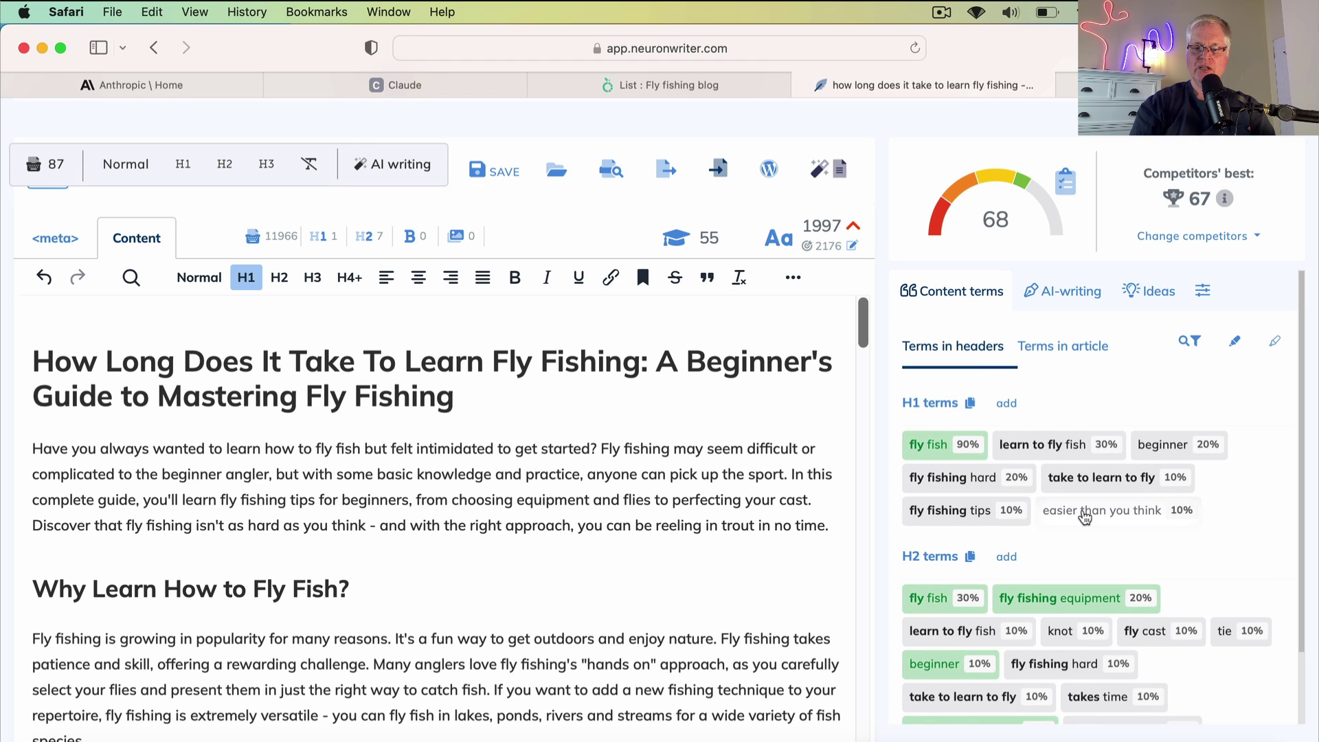
pyautogui.scroll(-3, 1072, 515)
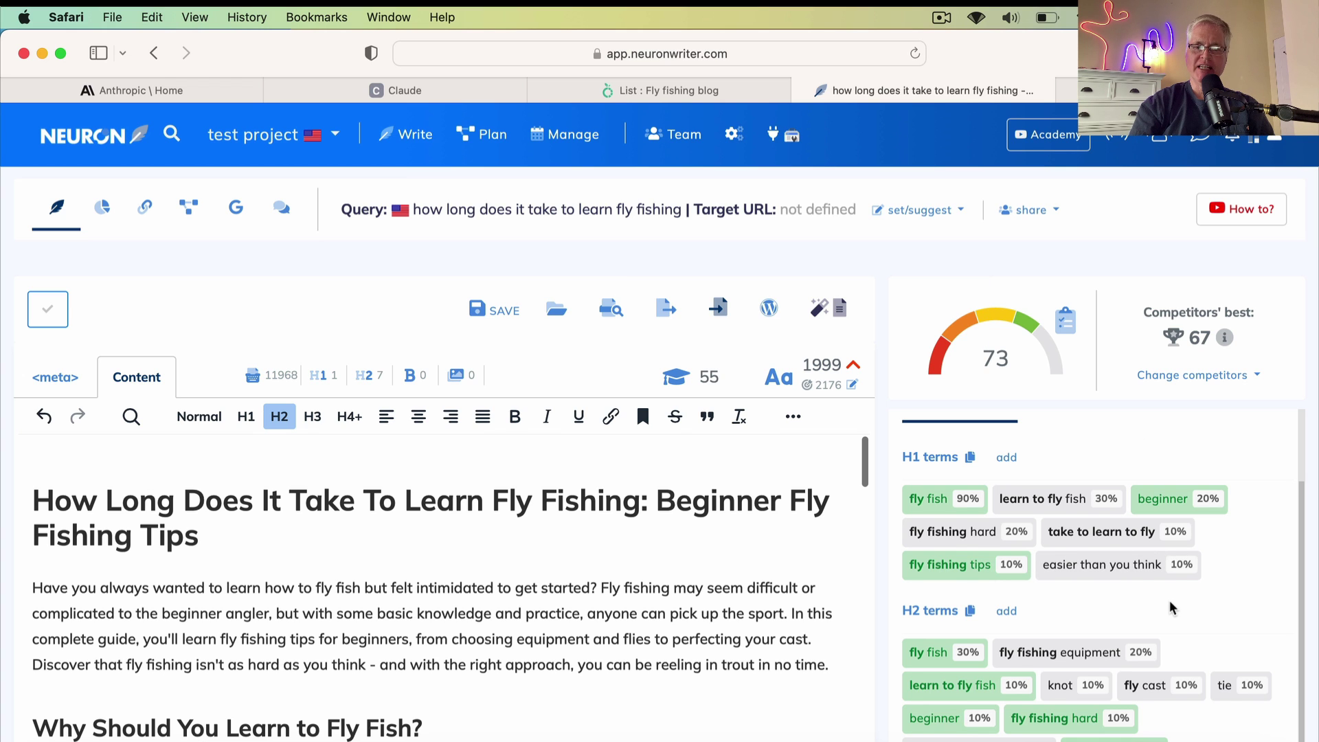
pyautogui.scroll(-2, 1173, 607)
pyautogui.scroll(-3, 1173, 607)
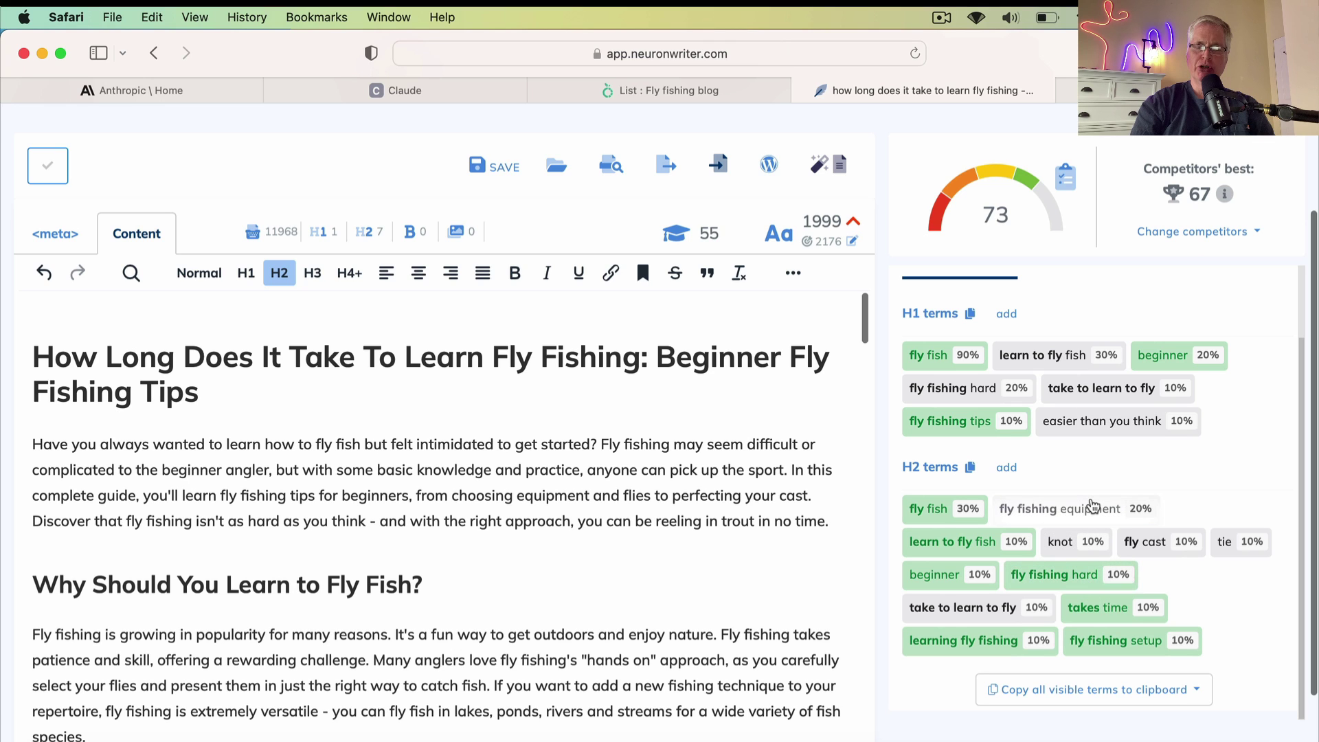
pyautogui.scroll(3, 1051, 439)
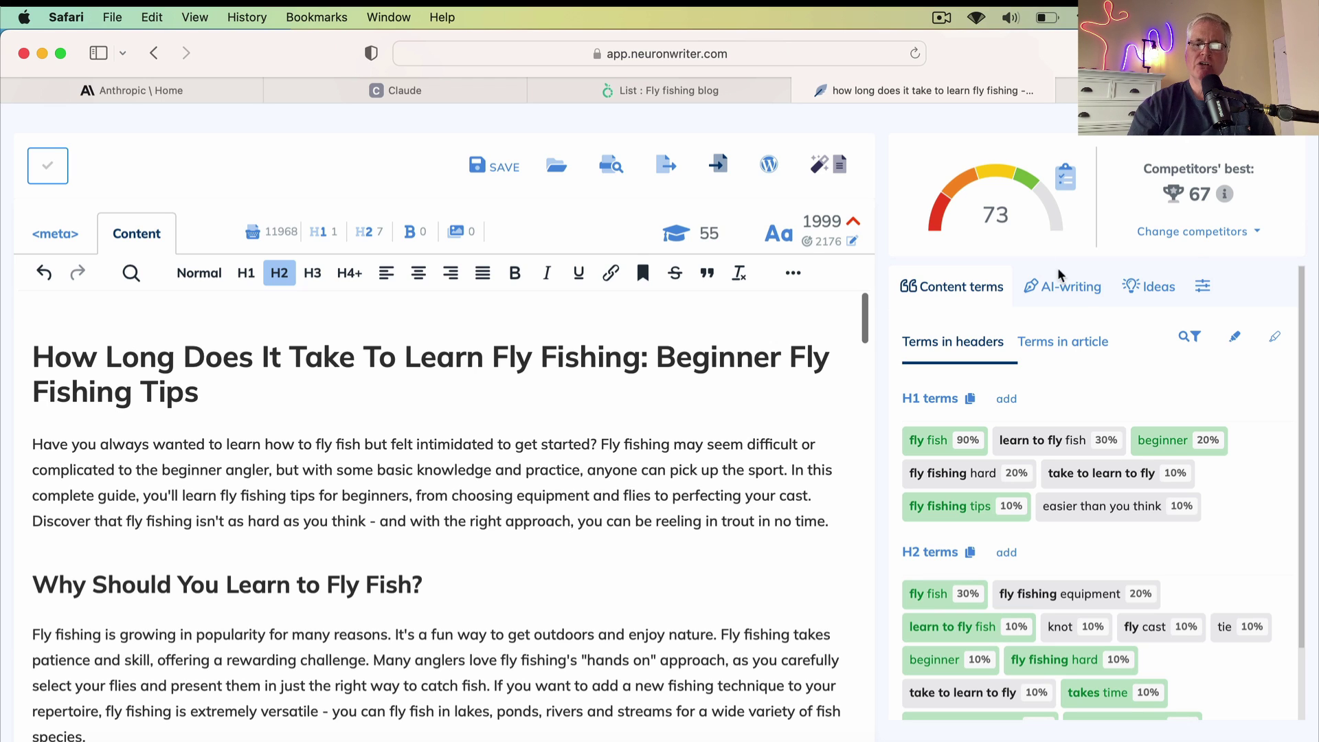
# Show the Advanced AI-writing templates and scroll the article down to its FAQ section
pyautogui.click(1077, 292)
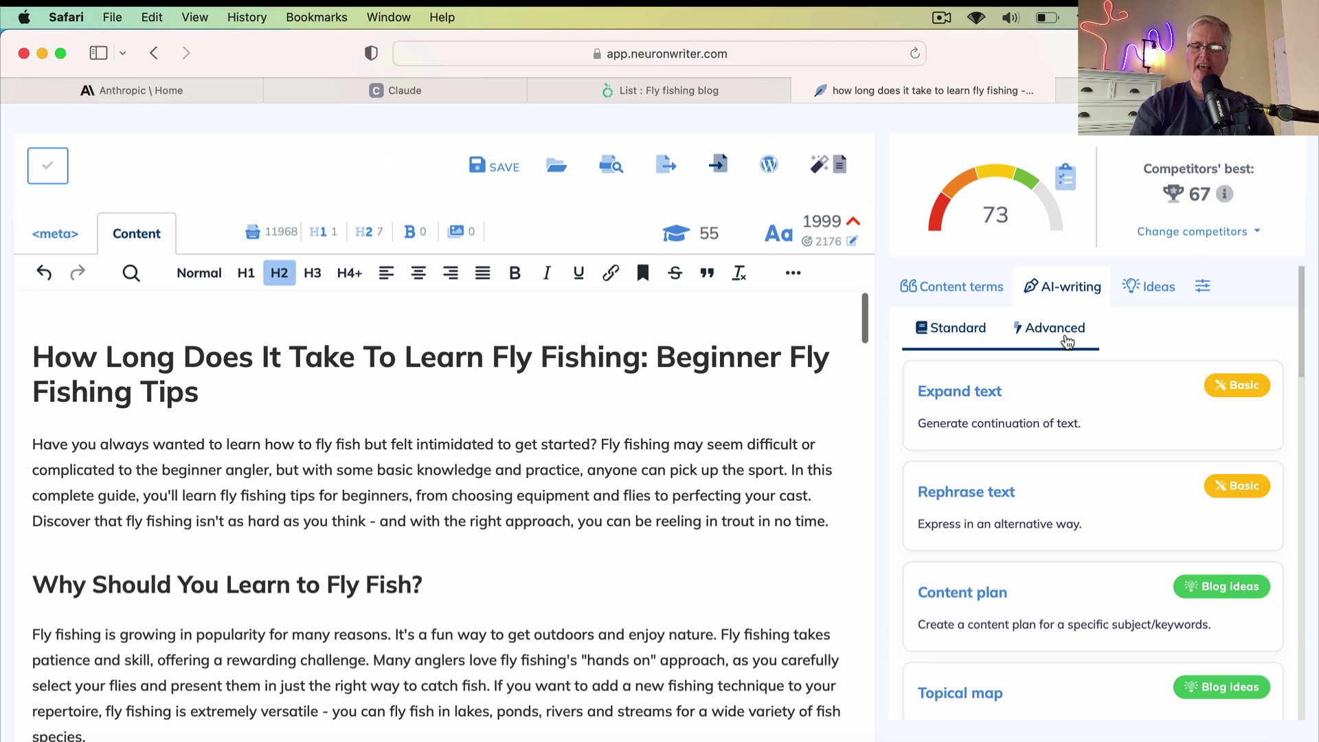
pyautogui.click(1067, 341)
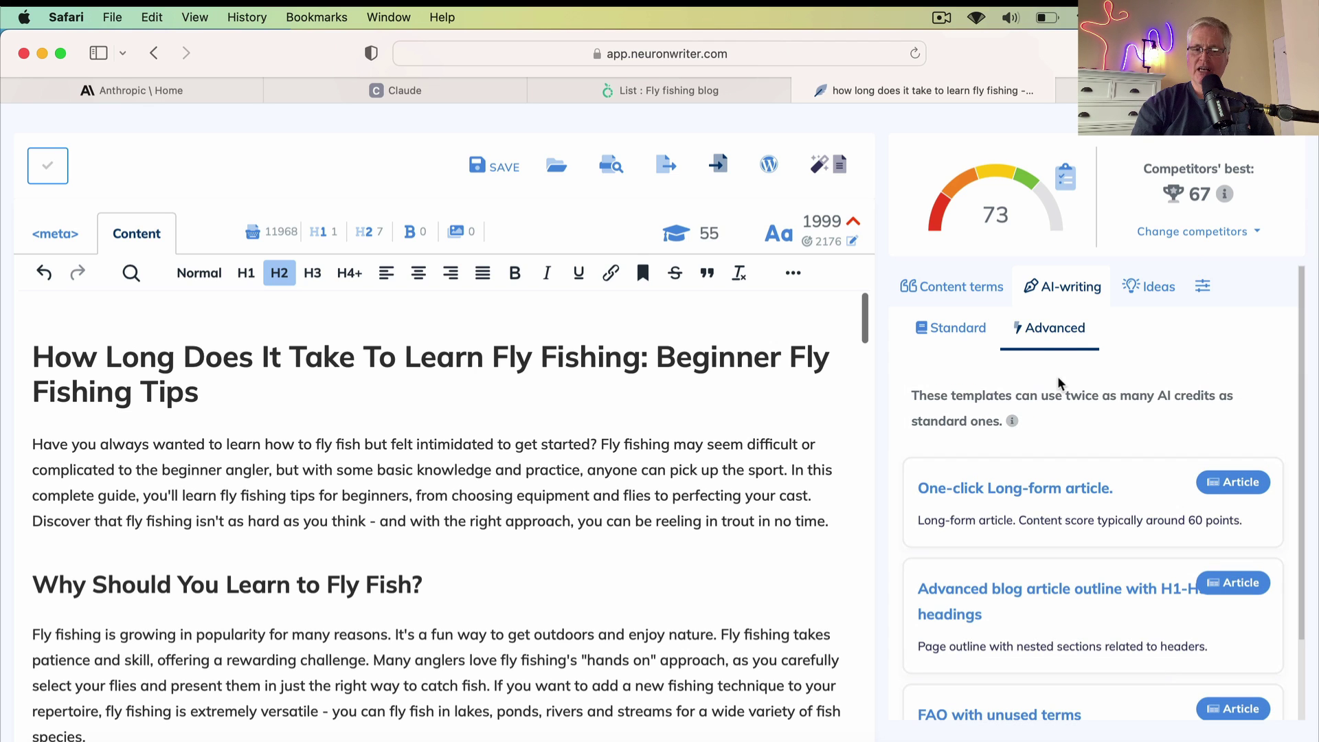
pyautogui.scroll(-3, 1058, 376)
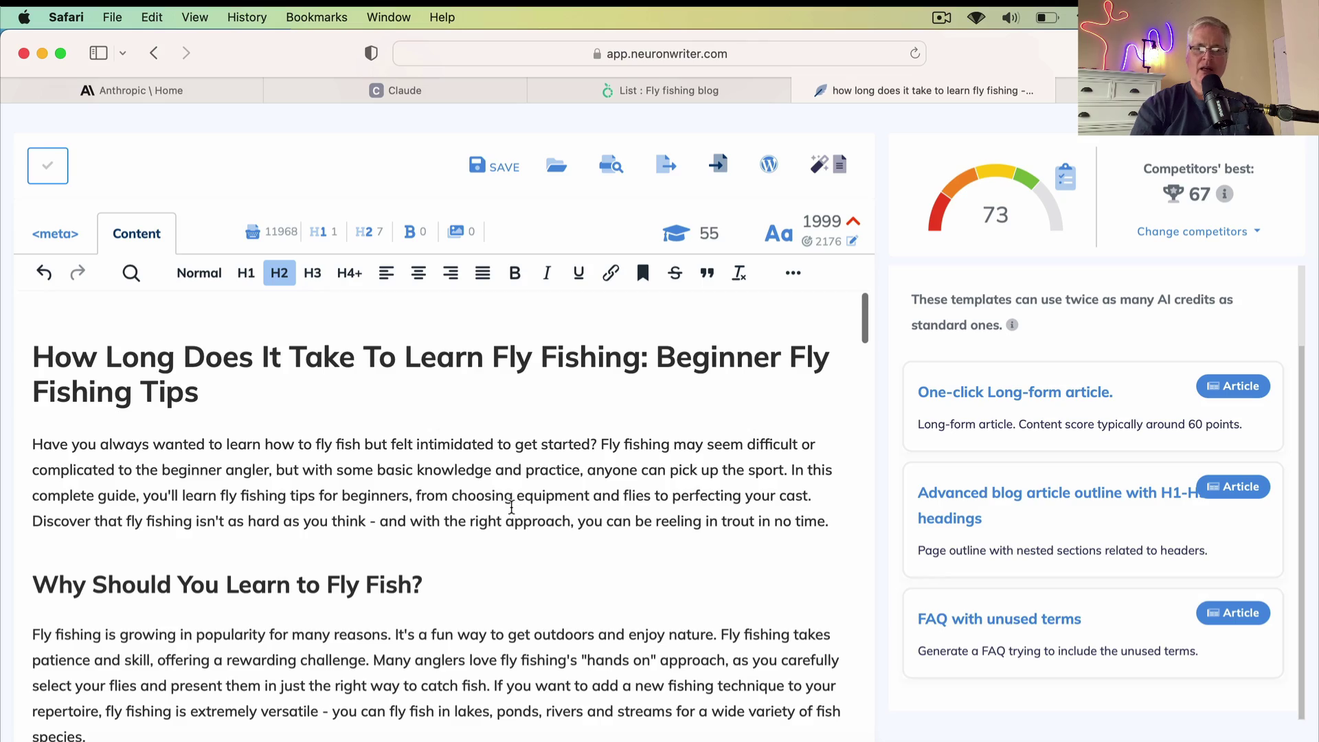
pyautogui.scroll(-5, 511, 507)
pyautogui.scroll(-20, 511, 507)
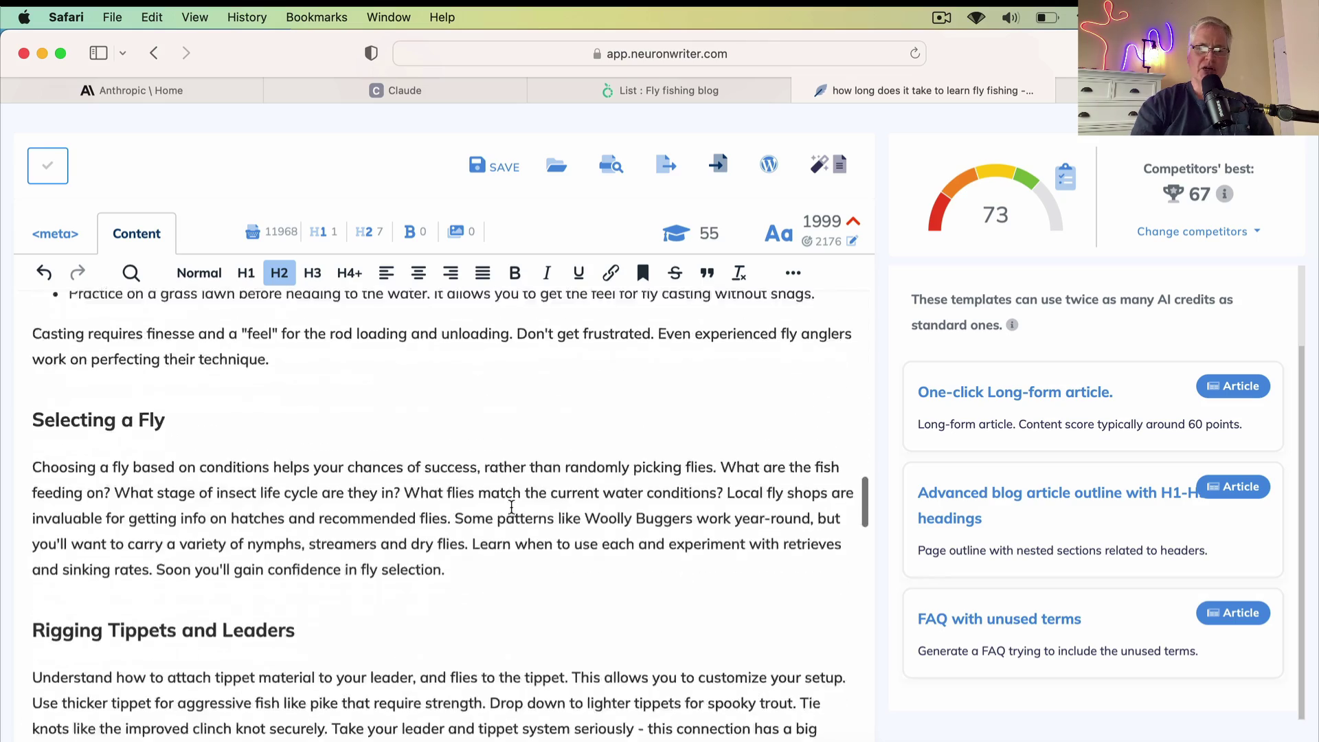
pyautogui.scroll(-15, 511, 507)
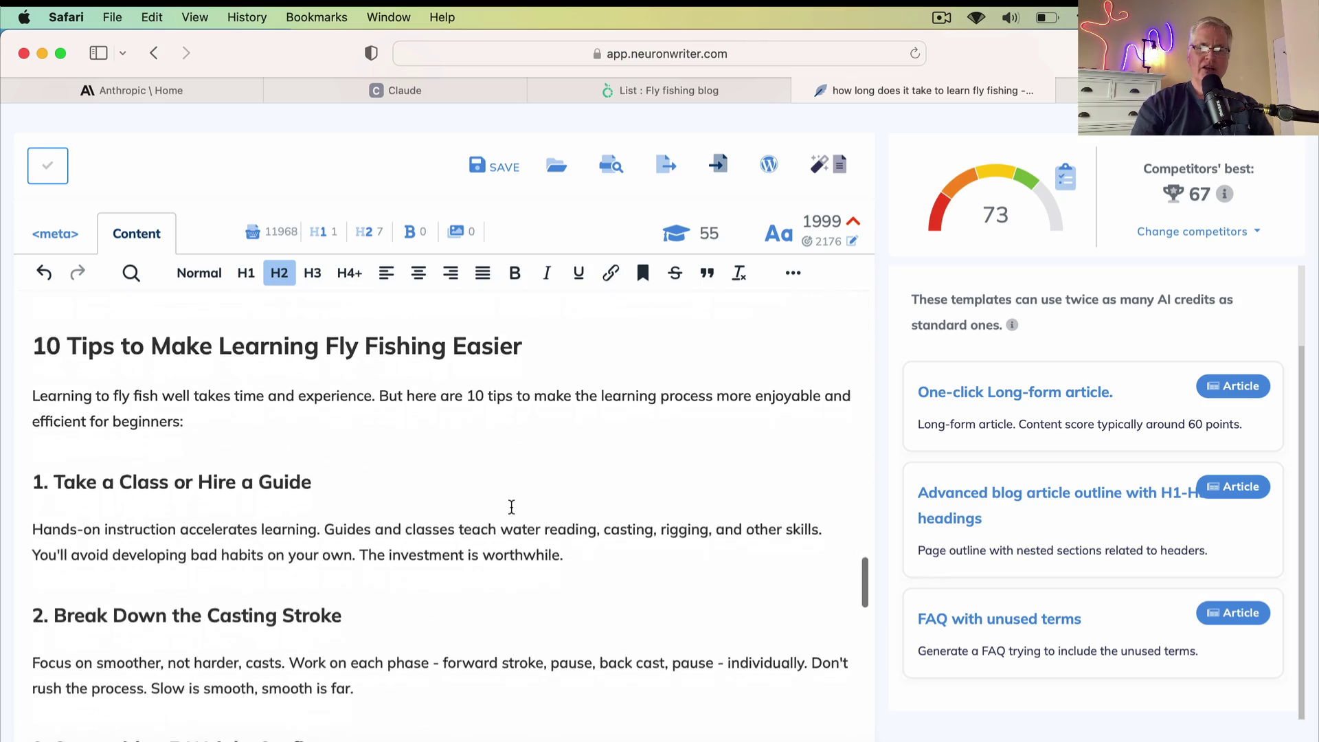
pyautogui.scroll(-20, 511, 507)
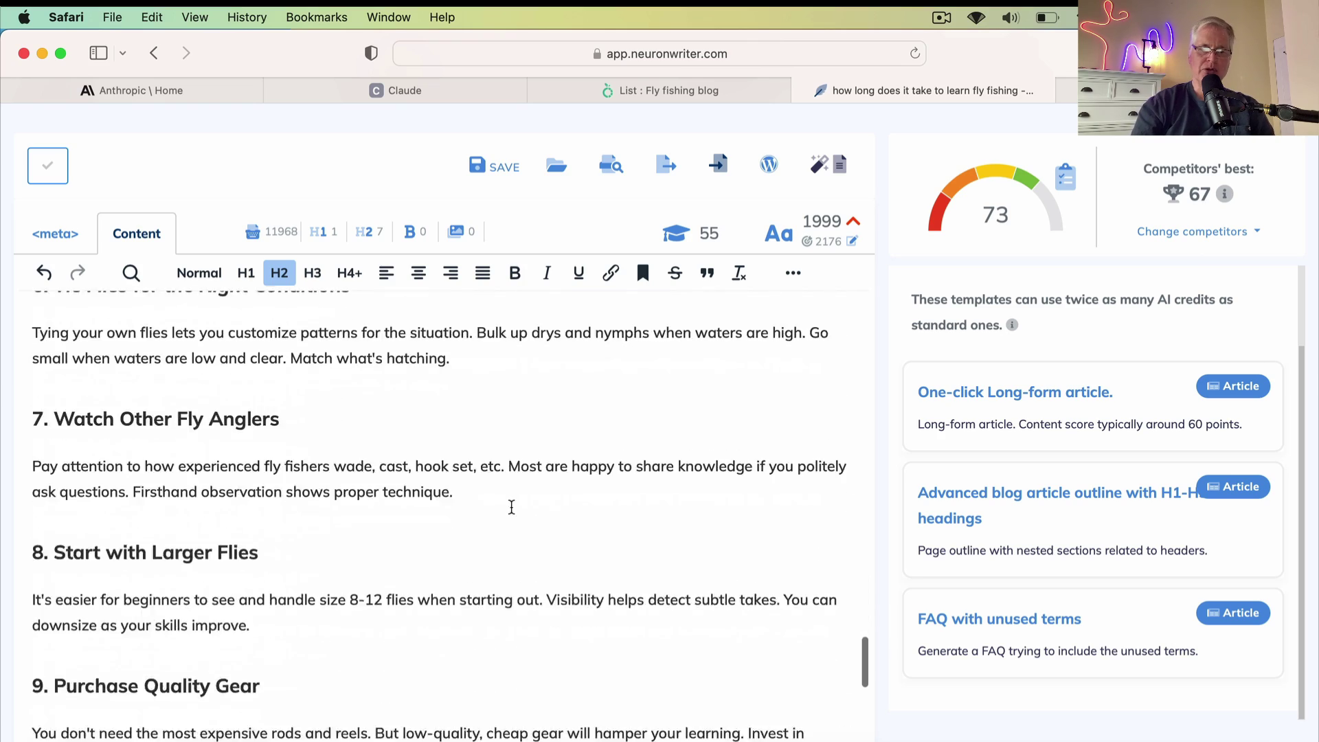
pyautogui.scroll(-15, 511, 507)
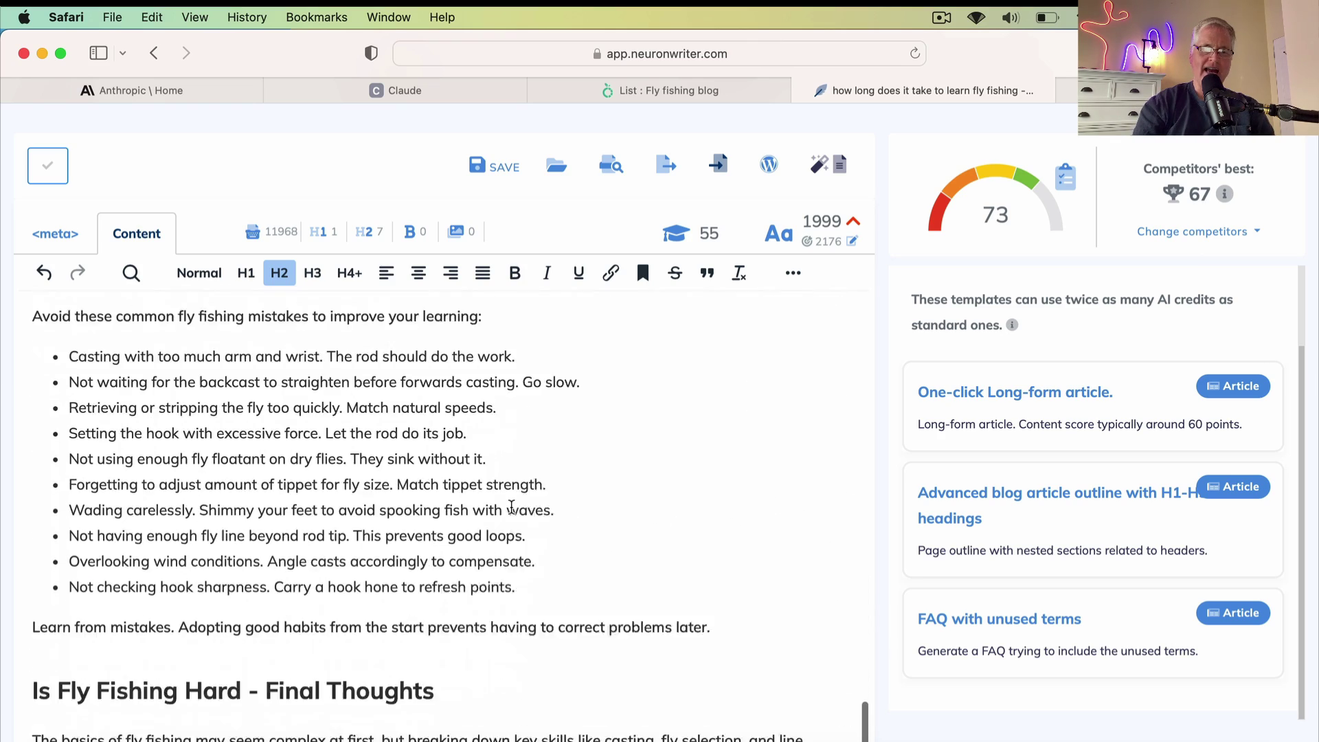
pyautogui.scroll(-15, 511, 507)
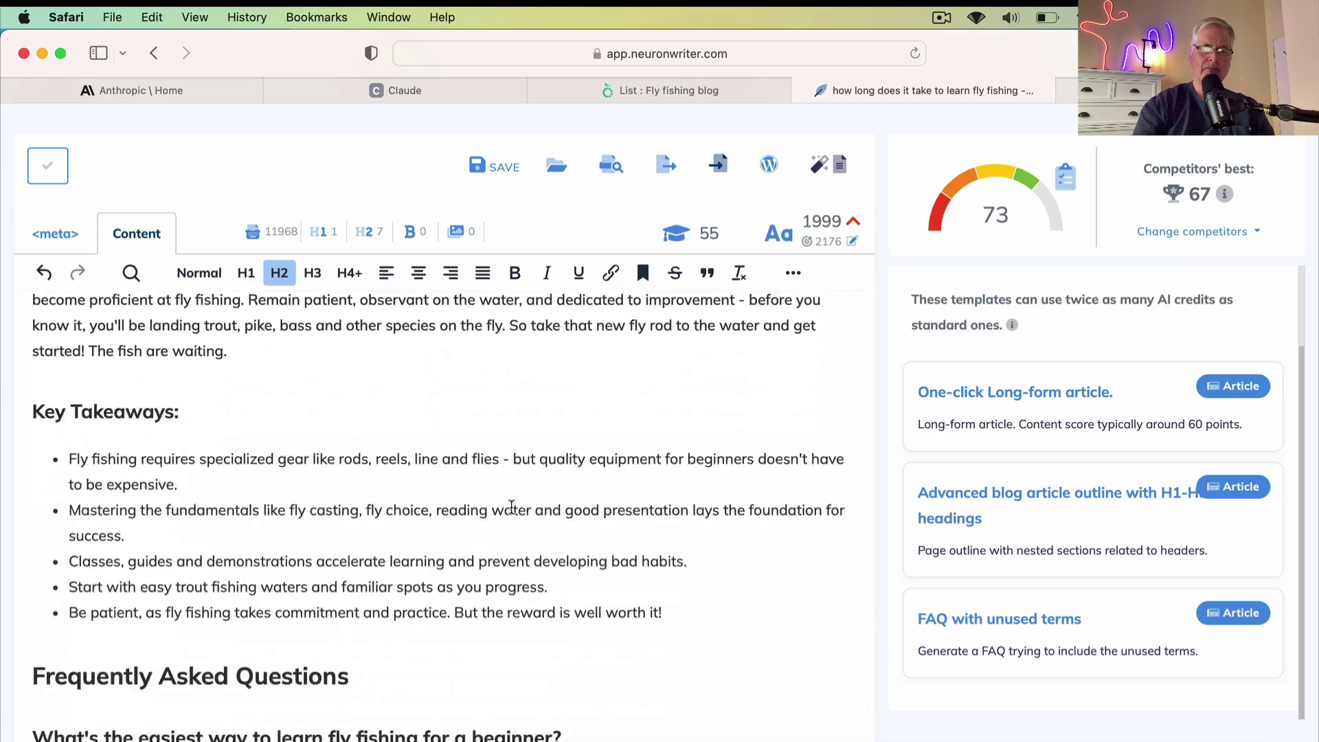
pyautogui.scroll(-5, 511, 507)
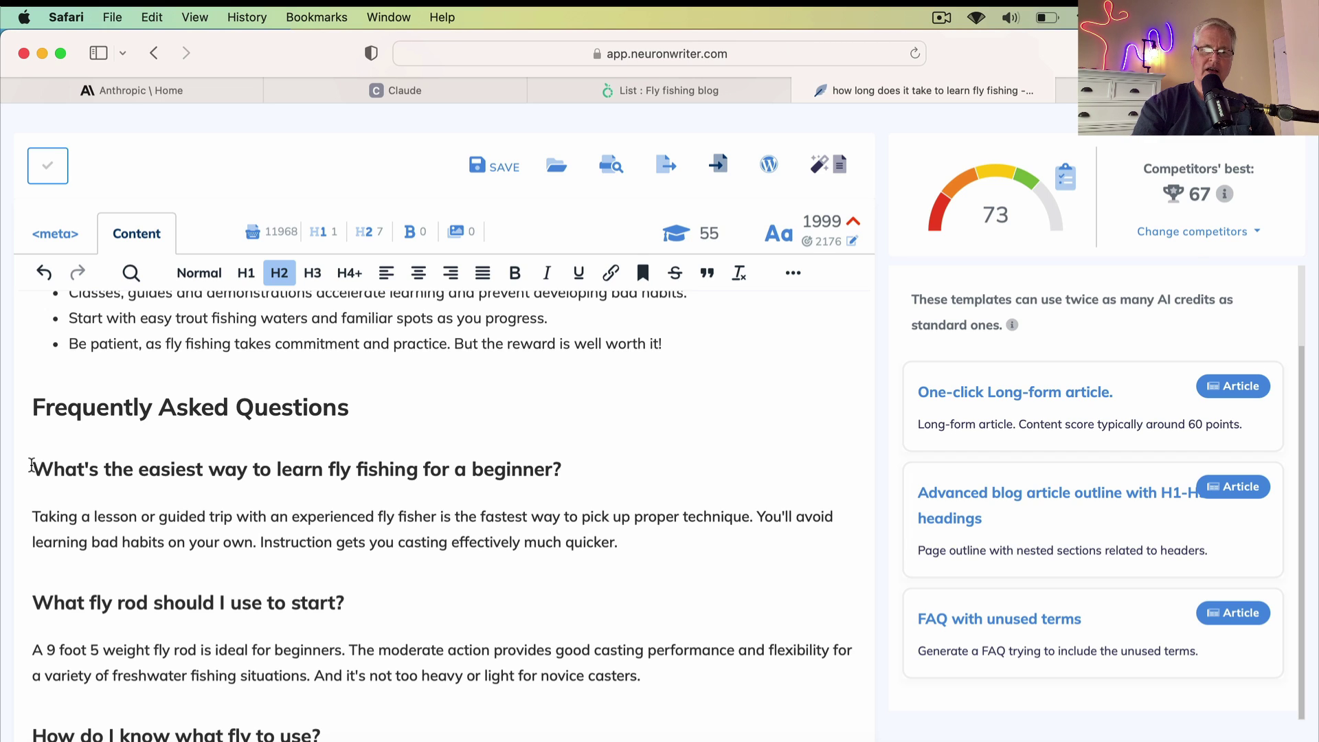
# Select all the old FAQ questions and answers under the heading and delete them
pyautogui.click(31, 466)
pyautogui.hotkey('shift', 'Down')
pyautogui.hotkey('shift', 'Down')
pyautogui.hotkey('shift', 'Down')
pyautogui.hotkey('shift', 'Down')
pyautogui.hotkey('shift', 'Down')
pyautogui.hotkey('shift', 'Down')
pyautogui.hotkey('shift', 'Down')
pyautogui.hotkey('shift', 'Down')
pyautogui.hotkey('shift', 'Down')
pyautogui.hotkey('shift', 'Down')
pyautogui.hotkey('shift', 'Down')
pyautogui.hotkey('shift', 'Down')
pyautogui.hotkey('shift', 'Down')
pyautogui.hotkey('shift', 'Down')
pyautogui.hotkey('shift', 'Down')
pyautogui.hotkey('shift', 'Down')
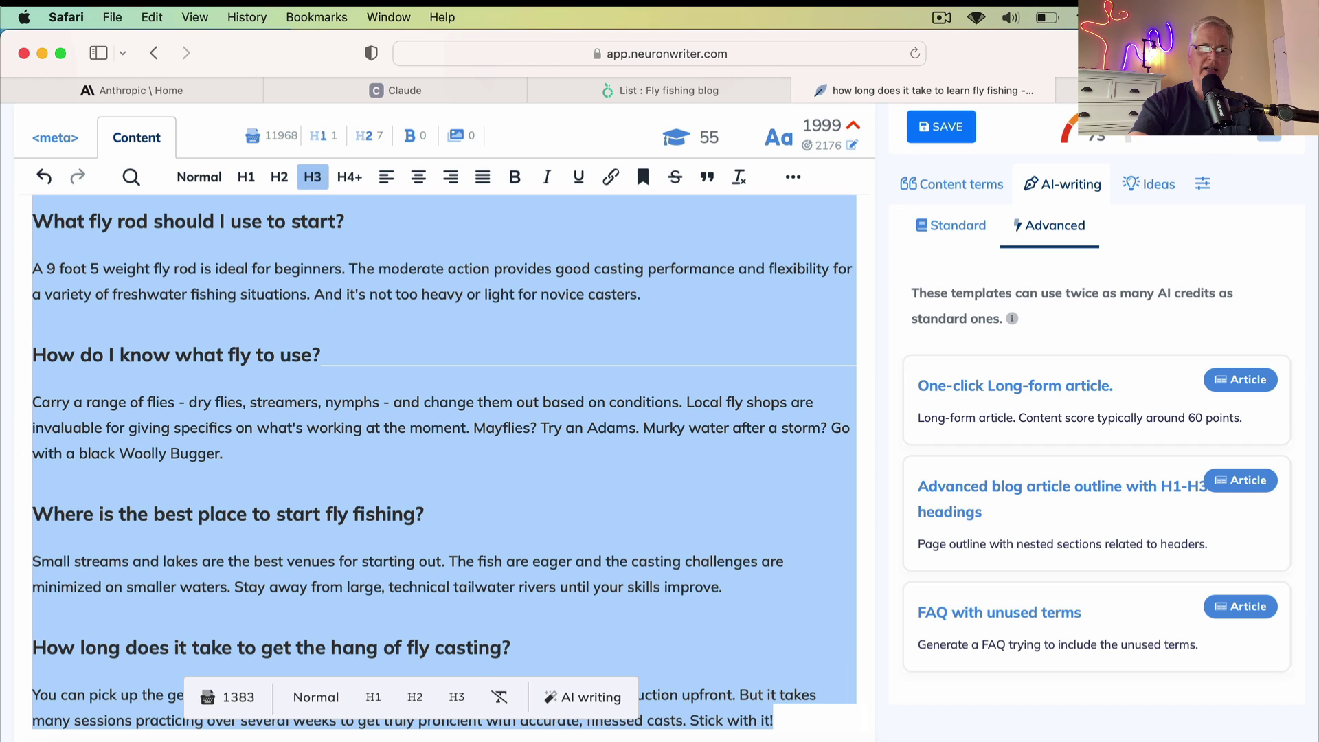
pyautogui.press('BackSpace')
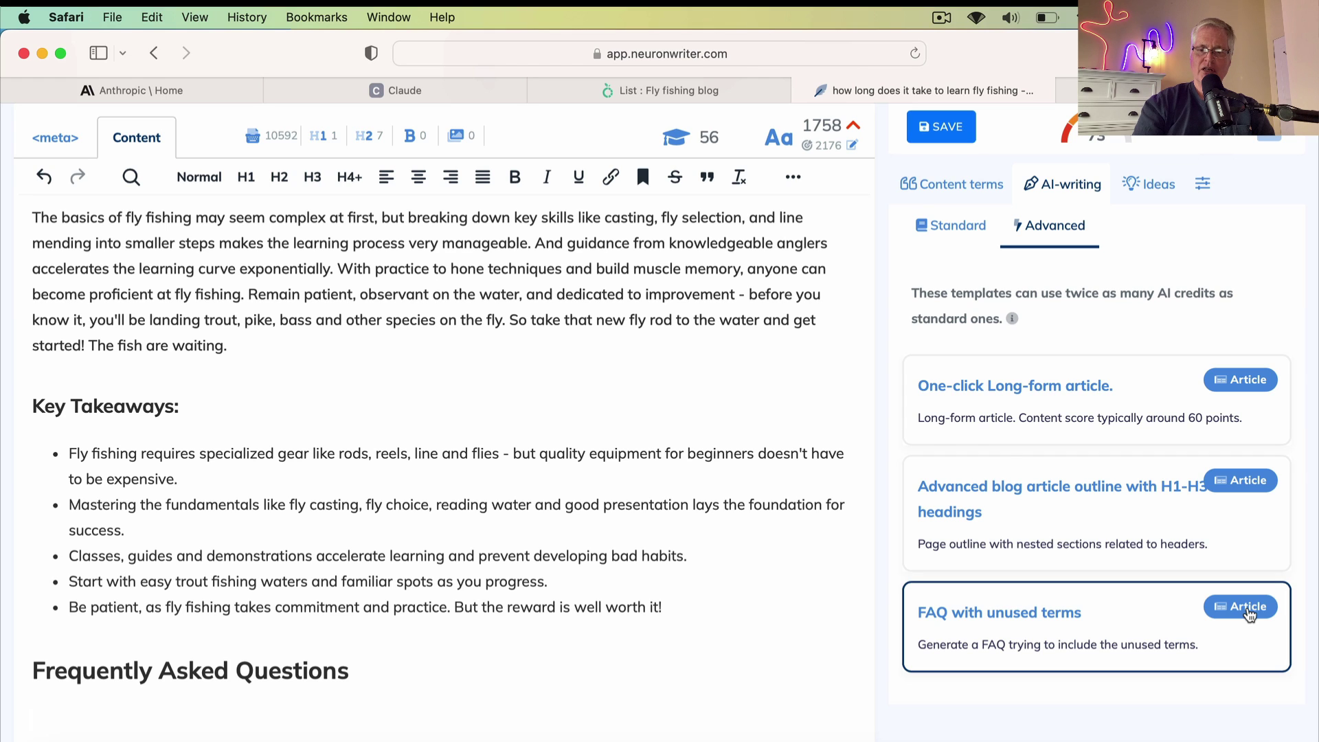
# Generate an FAQ with unused terms using the ChatGPT (gpt-3.5-turbo) model
pyautogui.click(1248, 610)
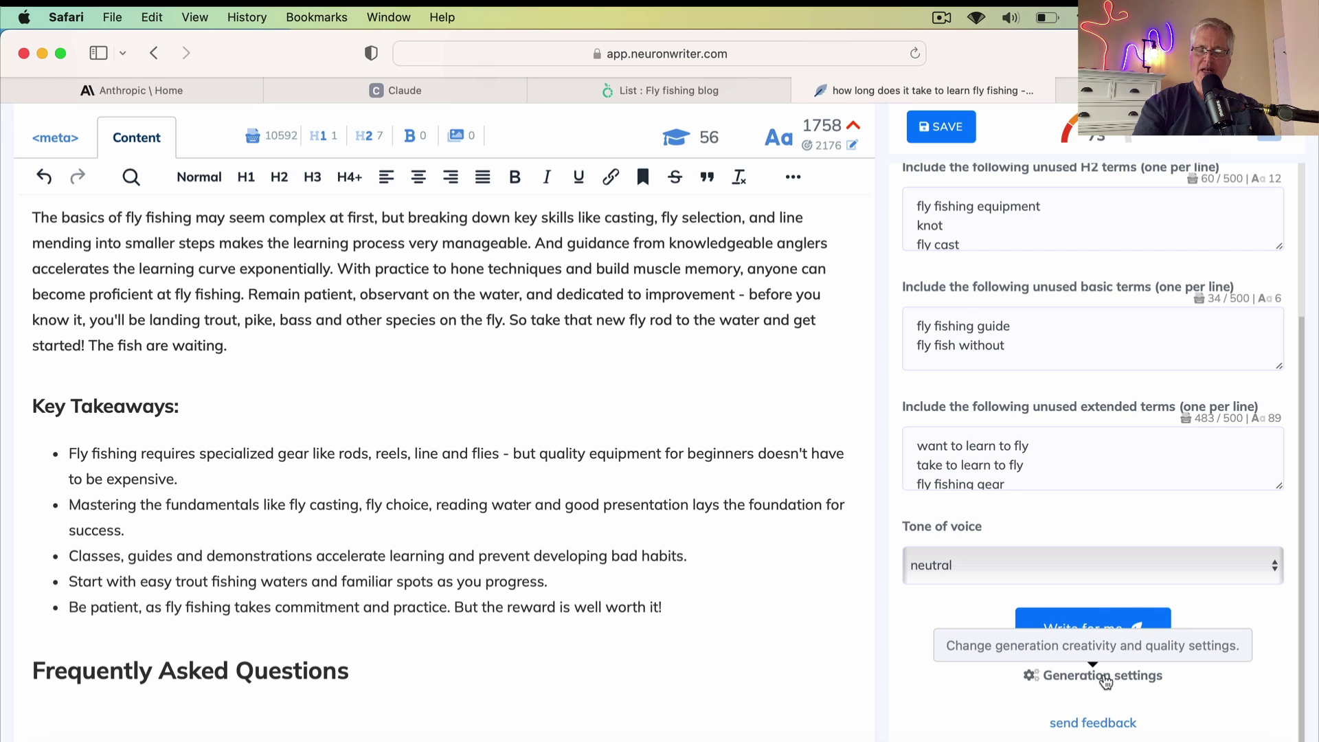
pyautogui.click(1105, 682)
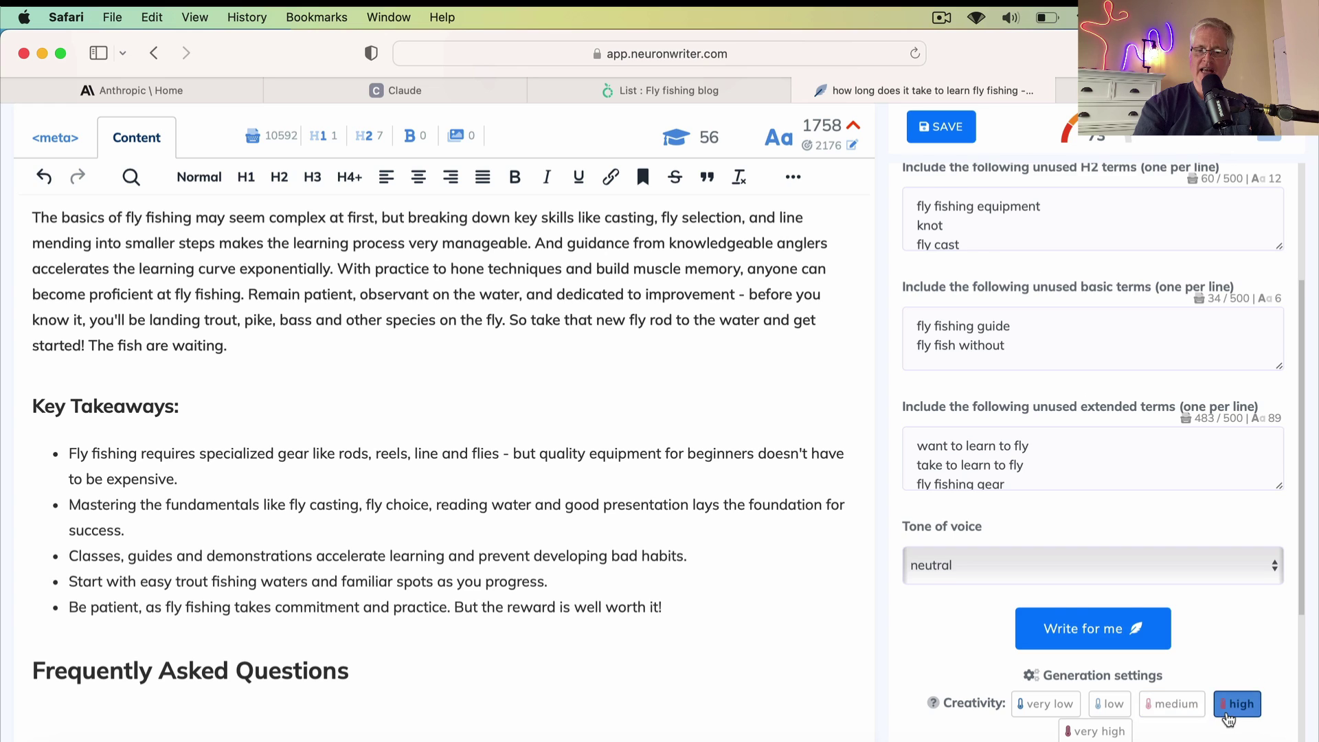
pyautogui.scroll(-3, 1228, 717)
pyautogui.click(1144, 644)
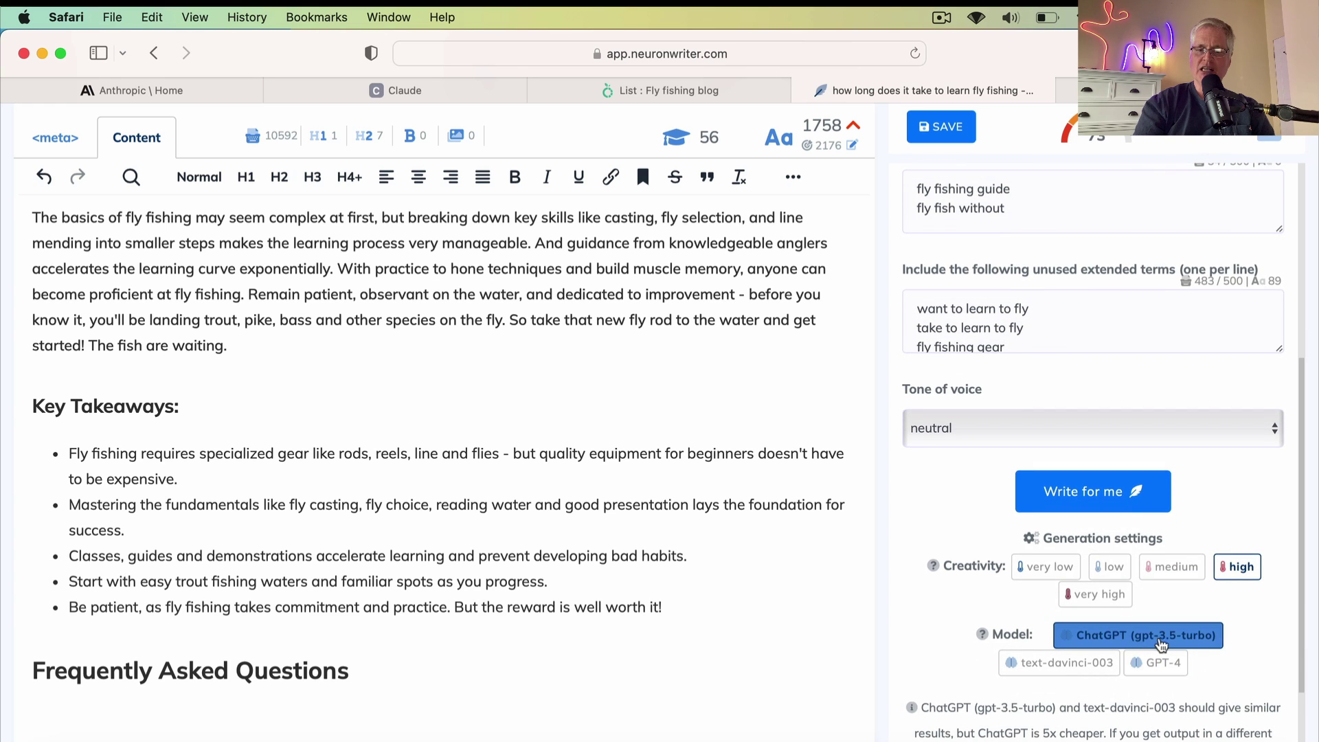
pyautogui.scroll(-2, 1199, 642)
pyautogui.scroll(-1, 1199, 642)
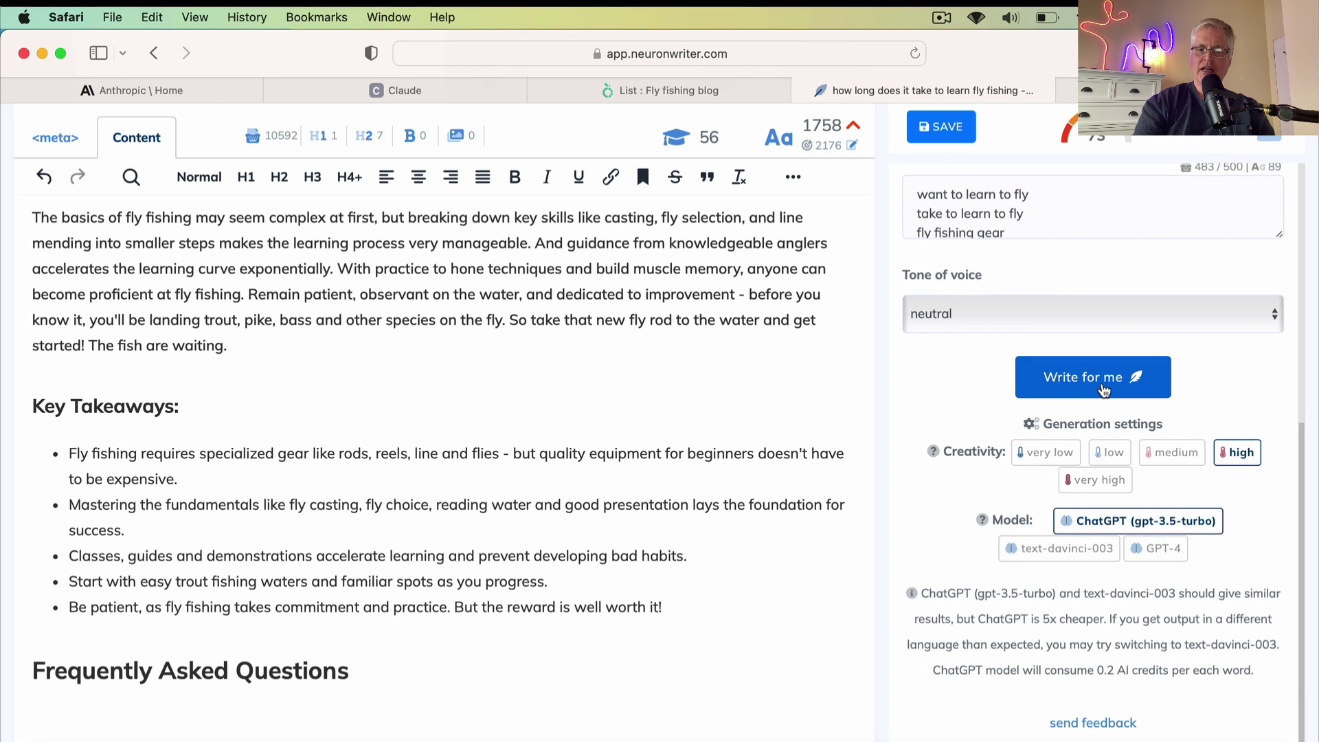
pyautogui.click(1104, 390)
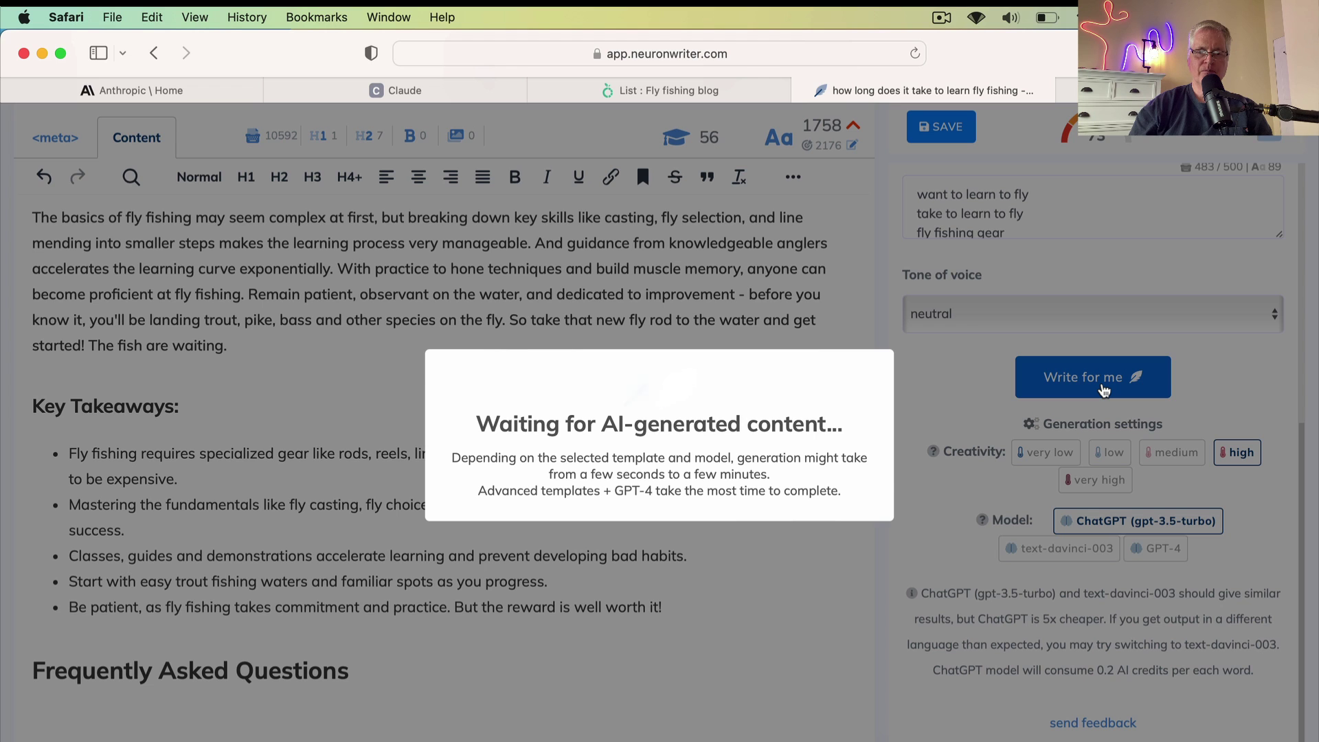
# Scroll back up to check the content score of 82 after the new FAQ
pyautogui.scroll(10, 1104, 384)
pyautogui.scroll(3, 1104, 385)
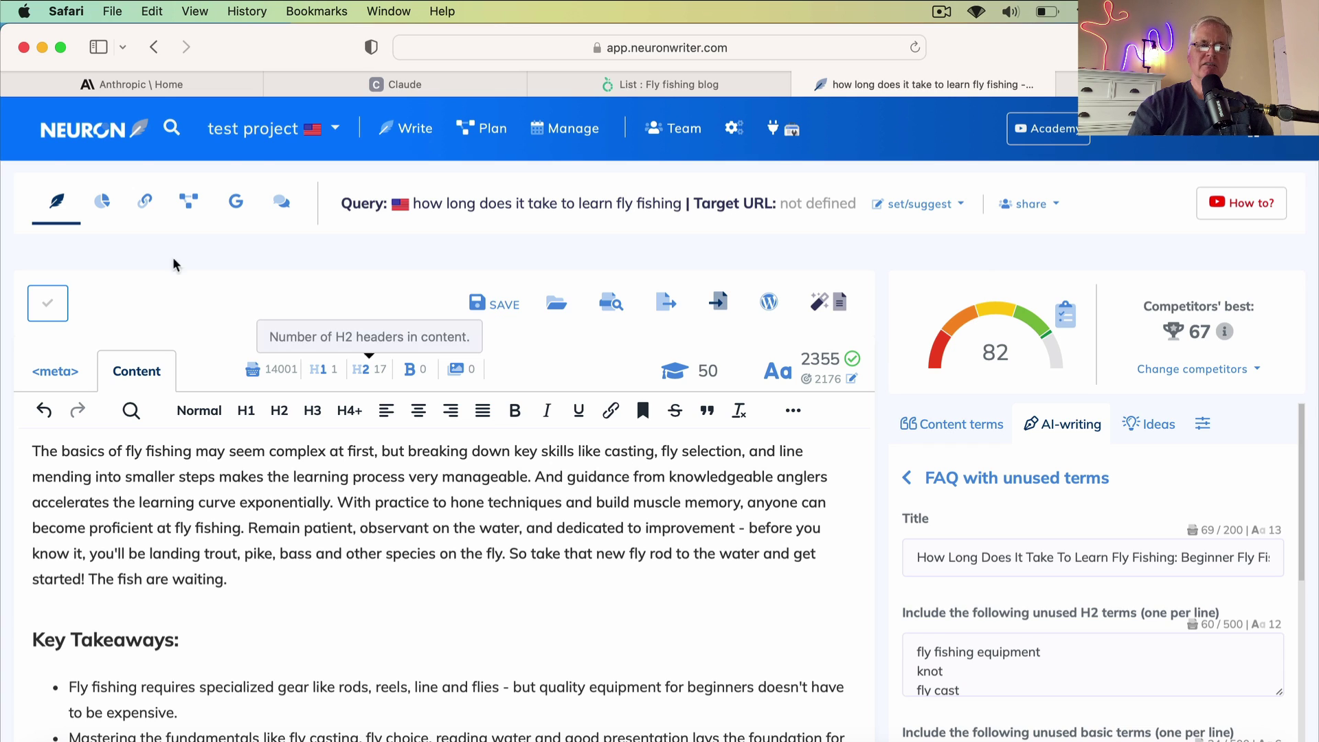
# Return to the Fly Fishing Basics chat in Claude and scroll up to the 4000-word prompt
pyautogui.click(200, 91)
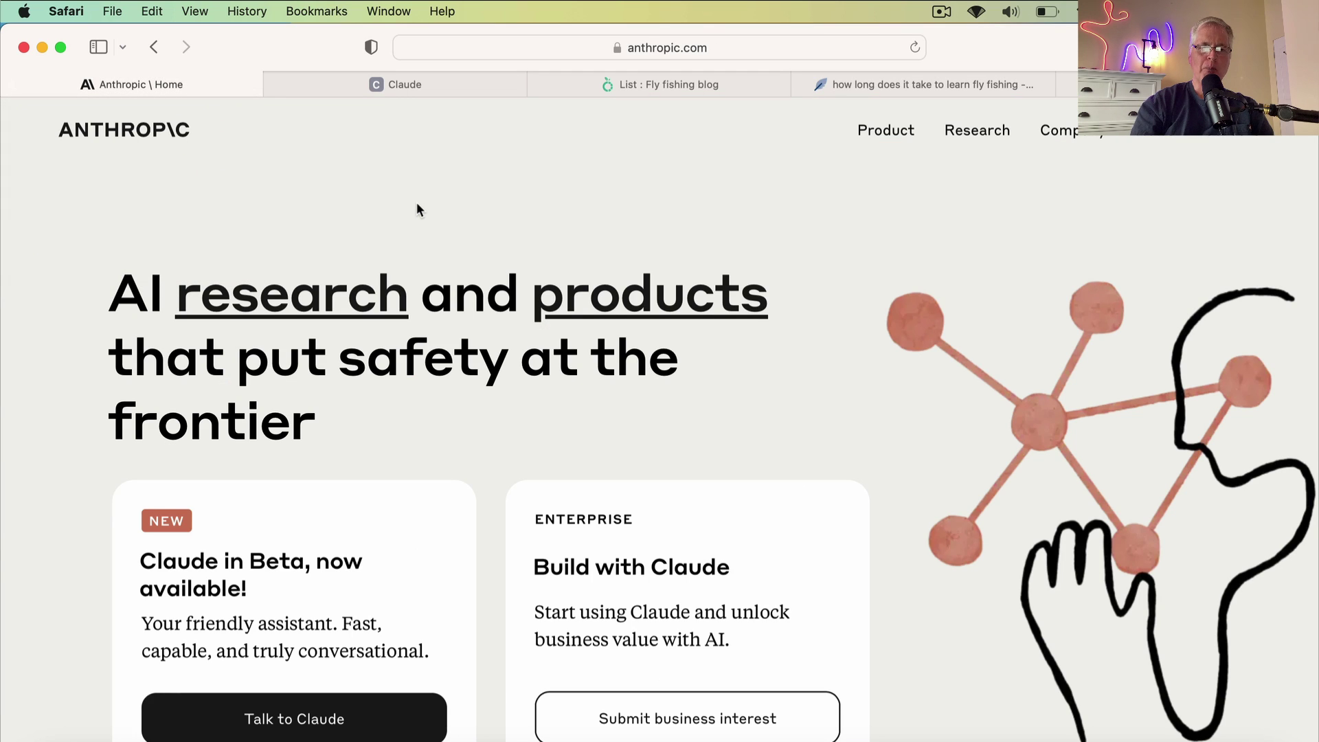
pyautogui.click(462, 84)
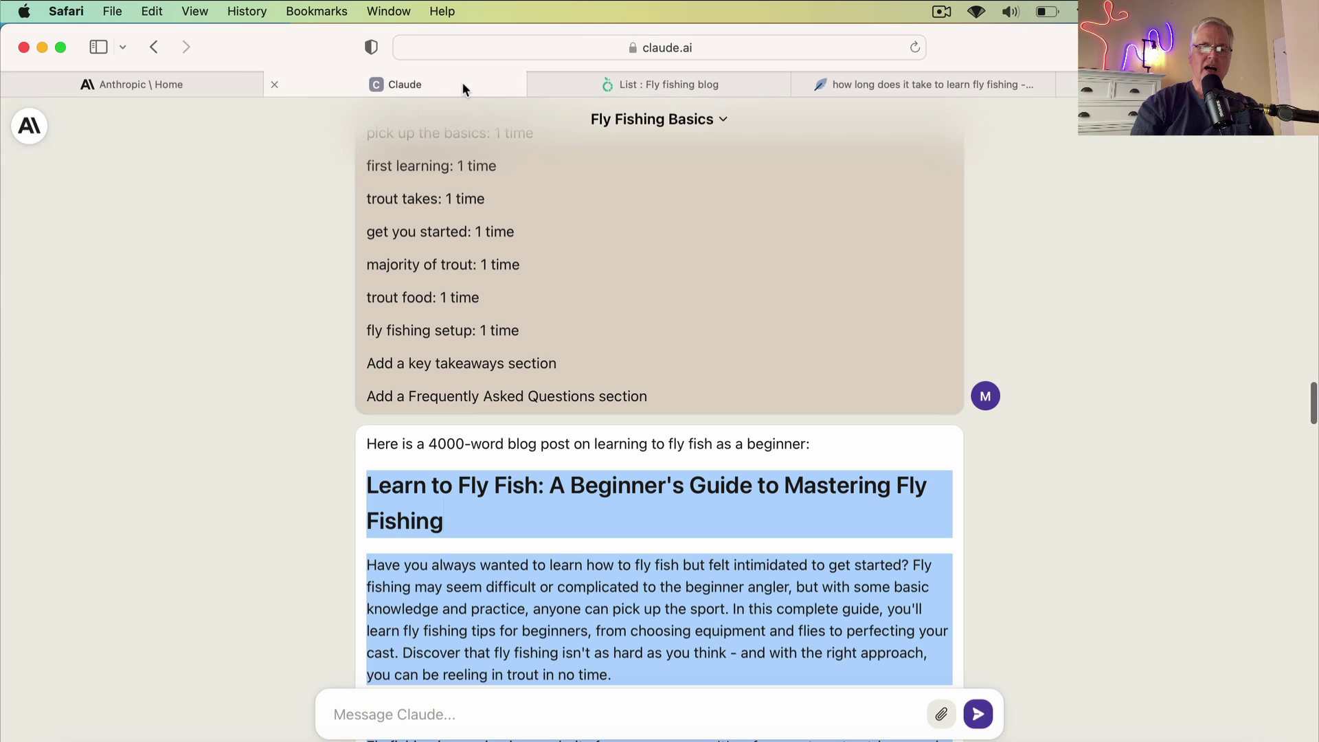
pyautogui.scroll(10, 644, 332)
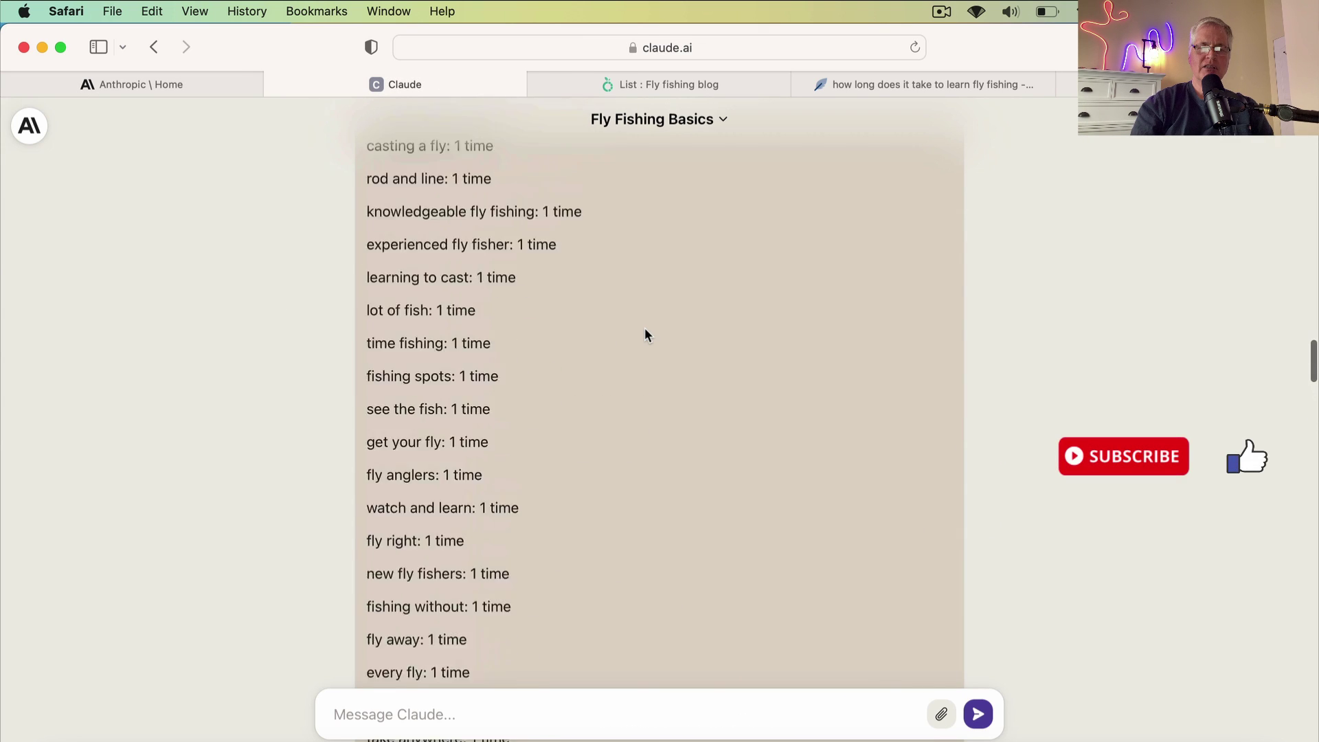
pyautogui.scroll(15, 645, 329)
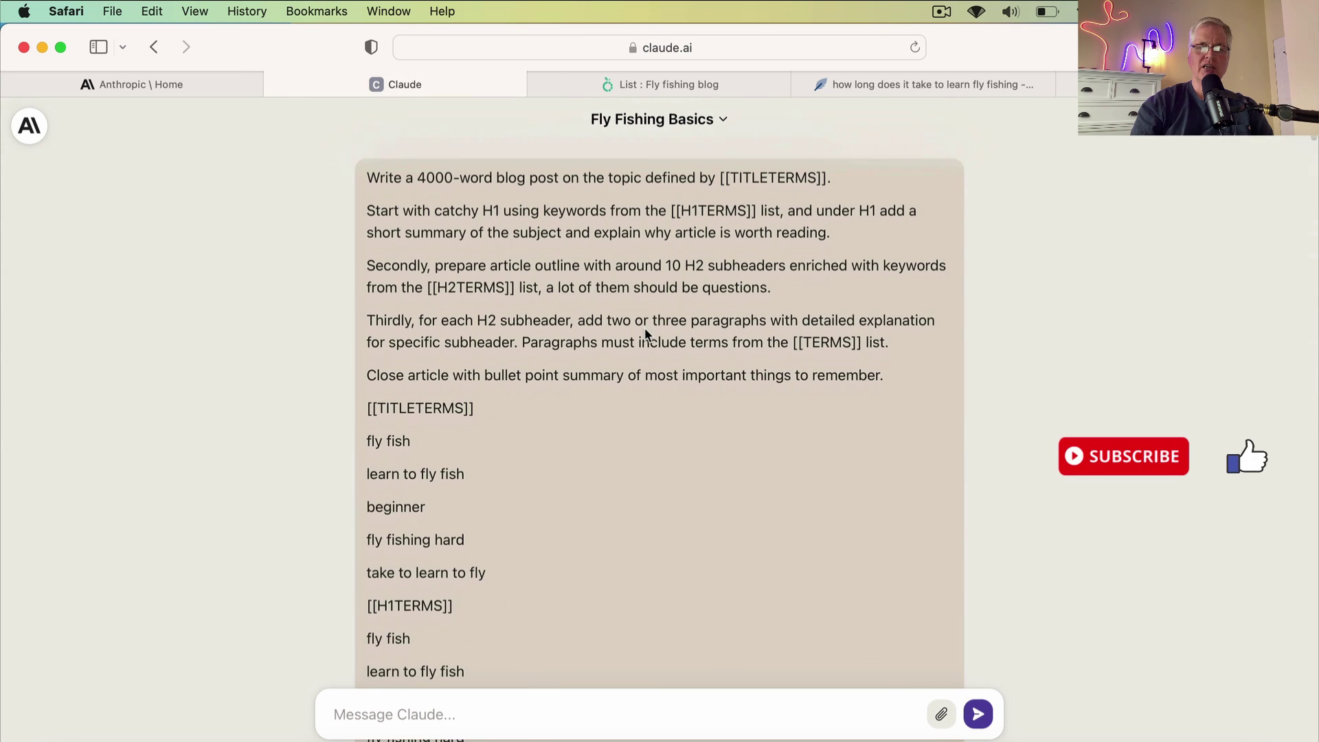